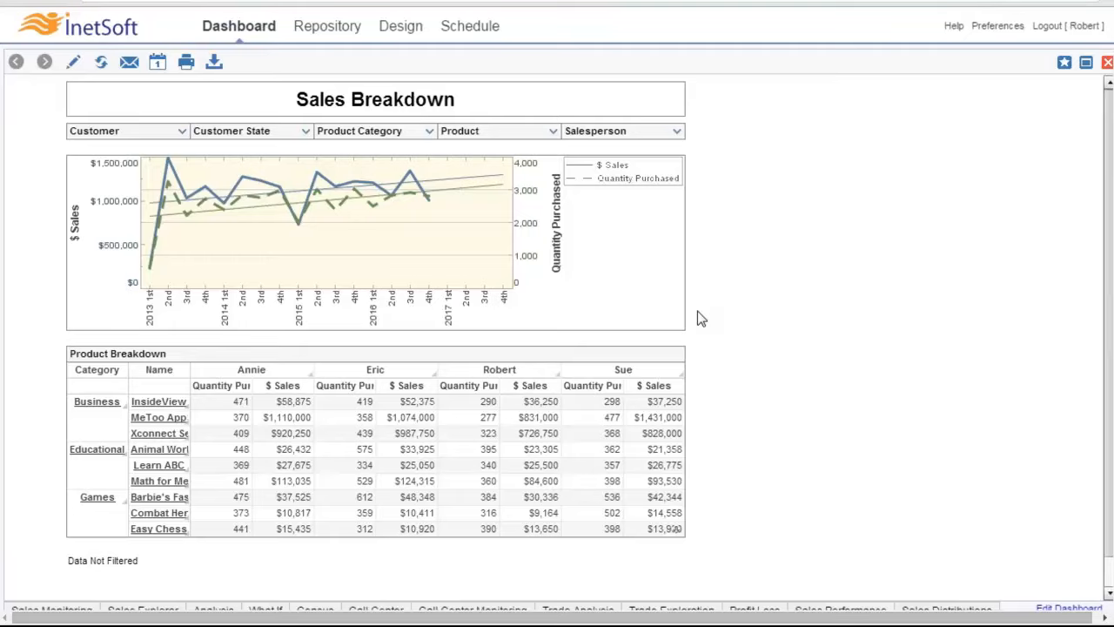
Step: Show the Sales Monitoring dashboard and open it for editing in Visual Composer
left_click(51, 609)
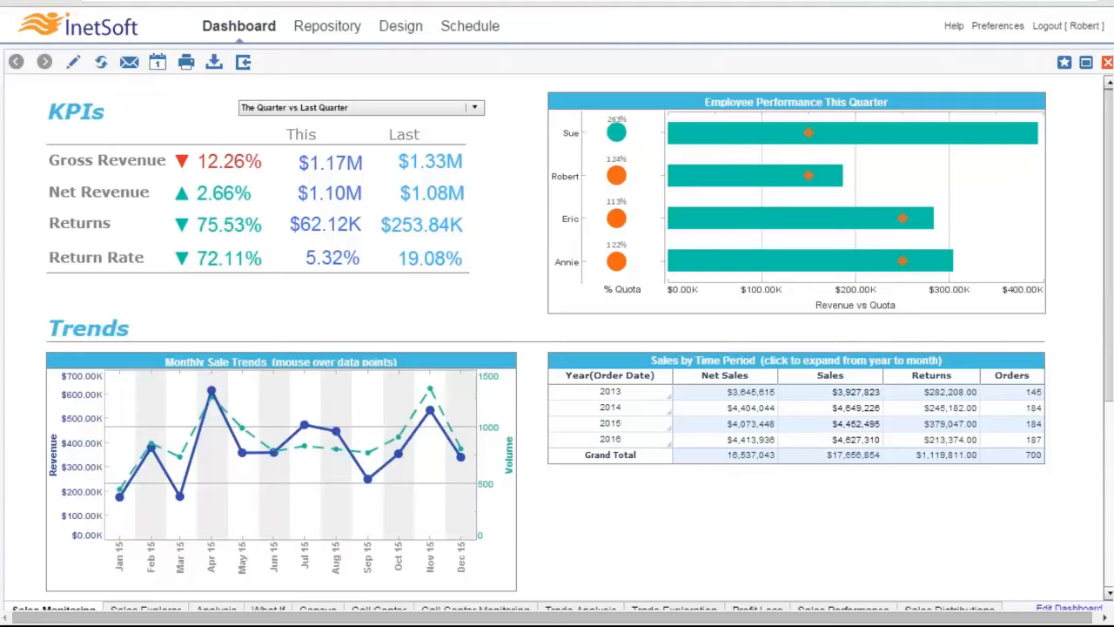
left_click(73, 64)
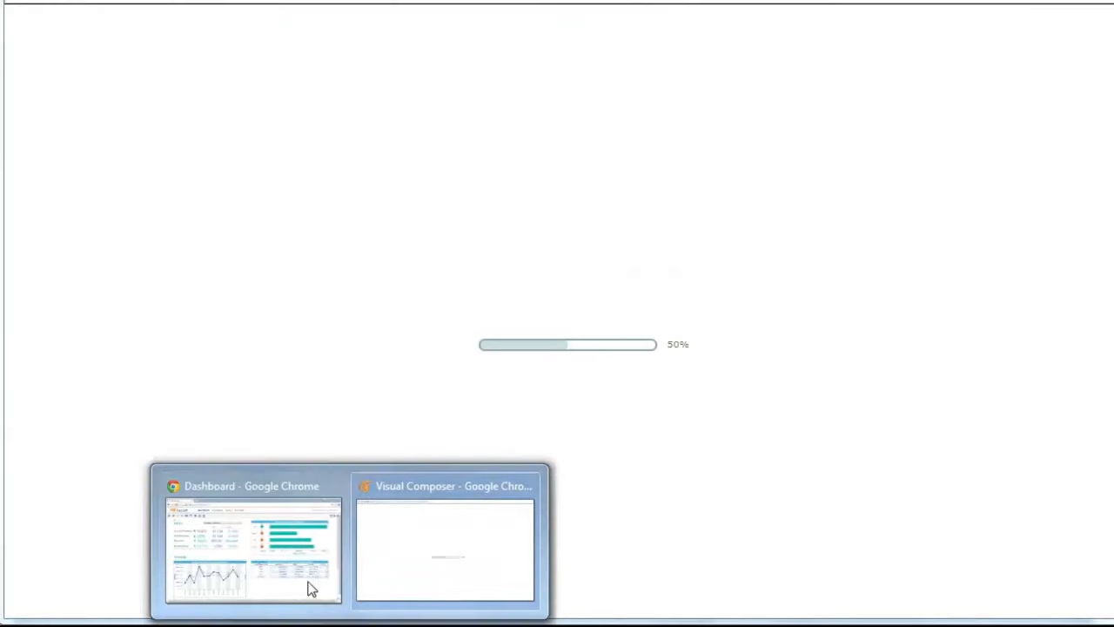
Step: Return to the Dashboard window and export the Sales Monitoring dashboard's current view as a PDF with the Match Layout data size
left_click(298, 584)
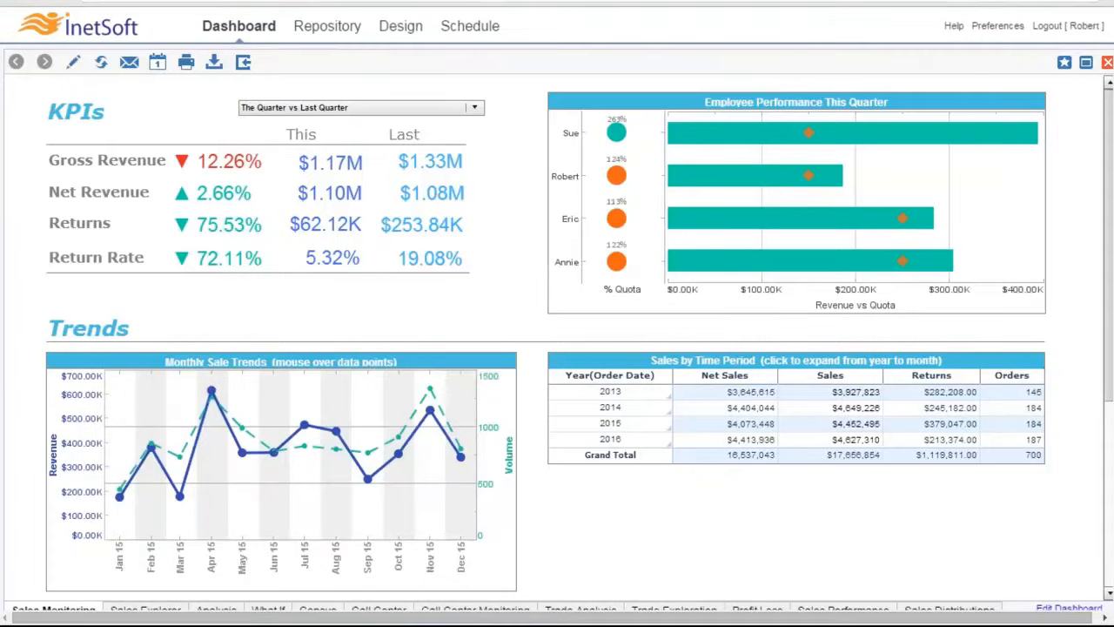
left_click(214, 63)
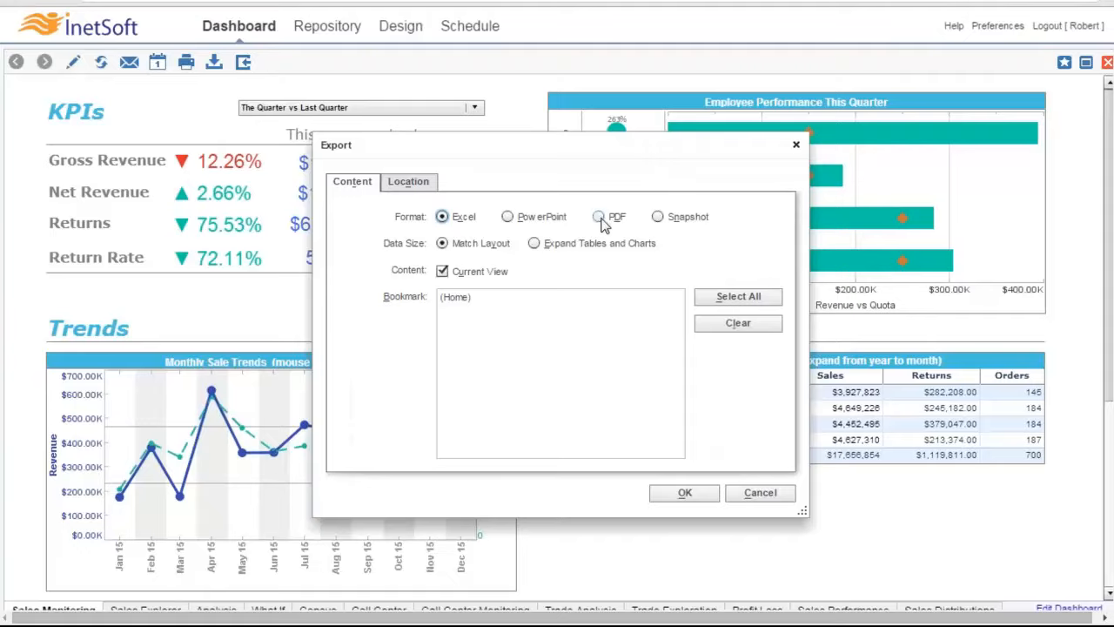
left_click(685, 493)
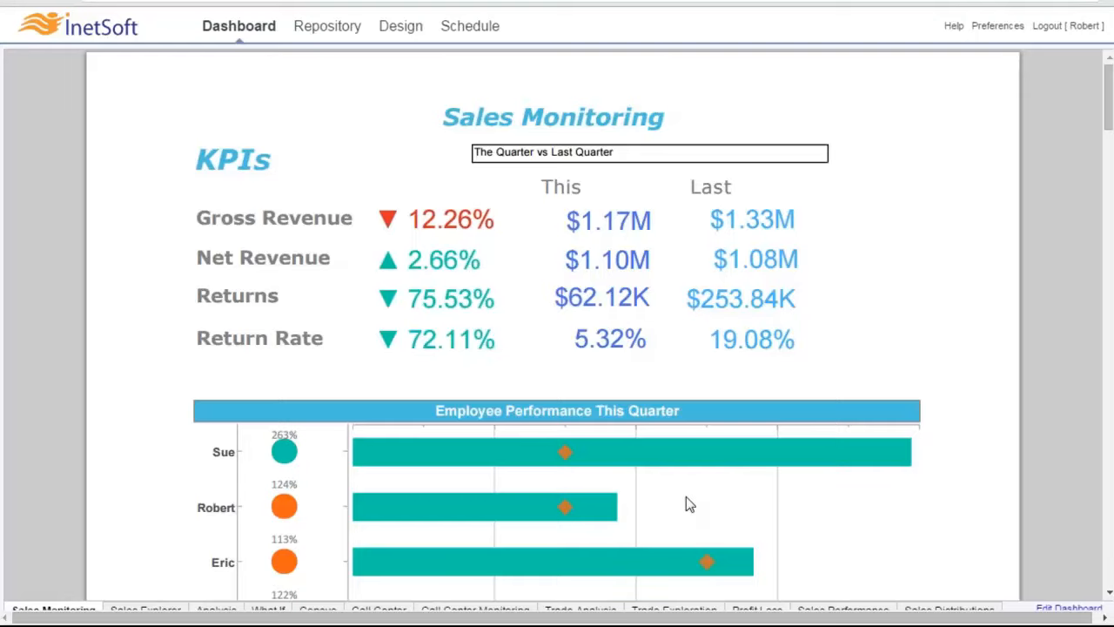
Step: Look through all pages of the exported Sales Monitoring PDF, checking the KPIs, trends, distributions and sales-by-city table
mouse_move(791, 527)
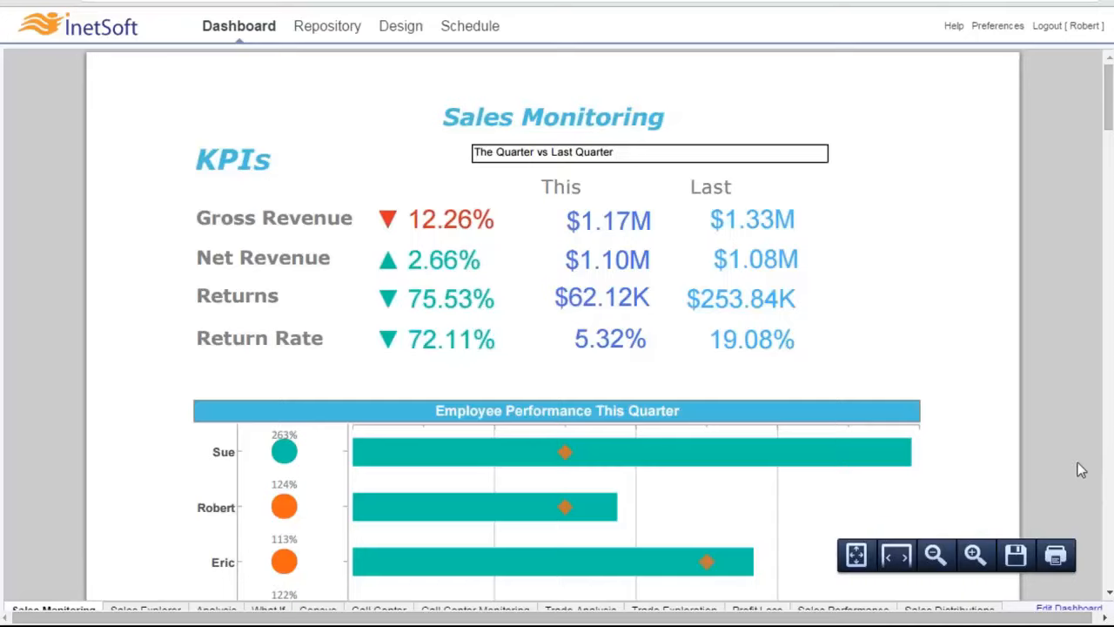
scroll(1078, 464, "down", 5)
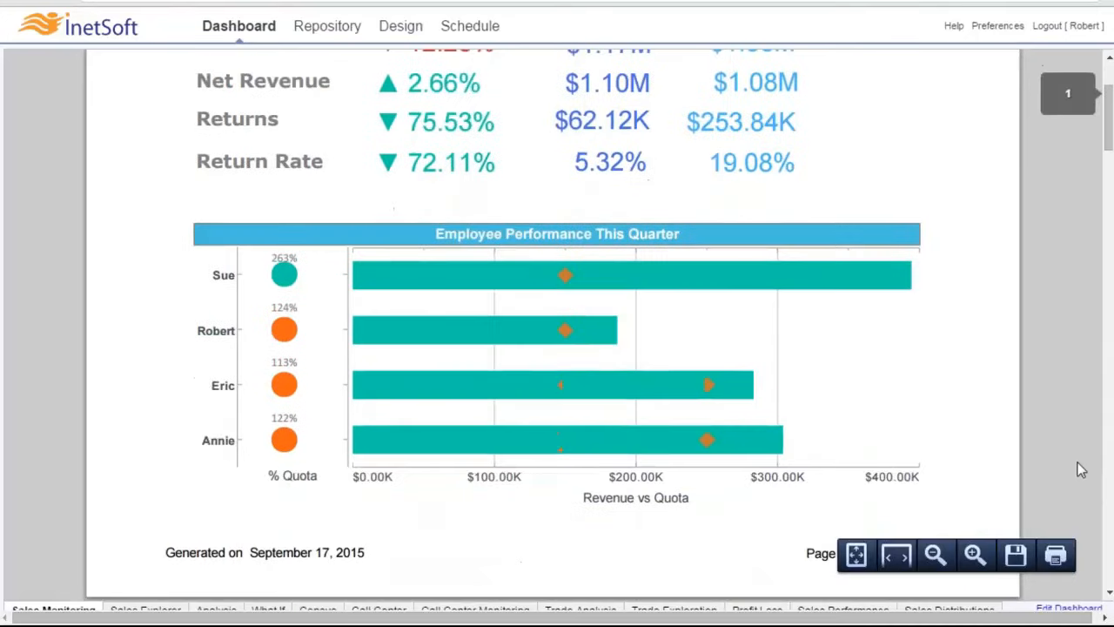
scroll(1077, 464, "down", 2)
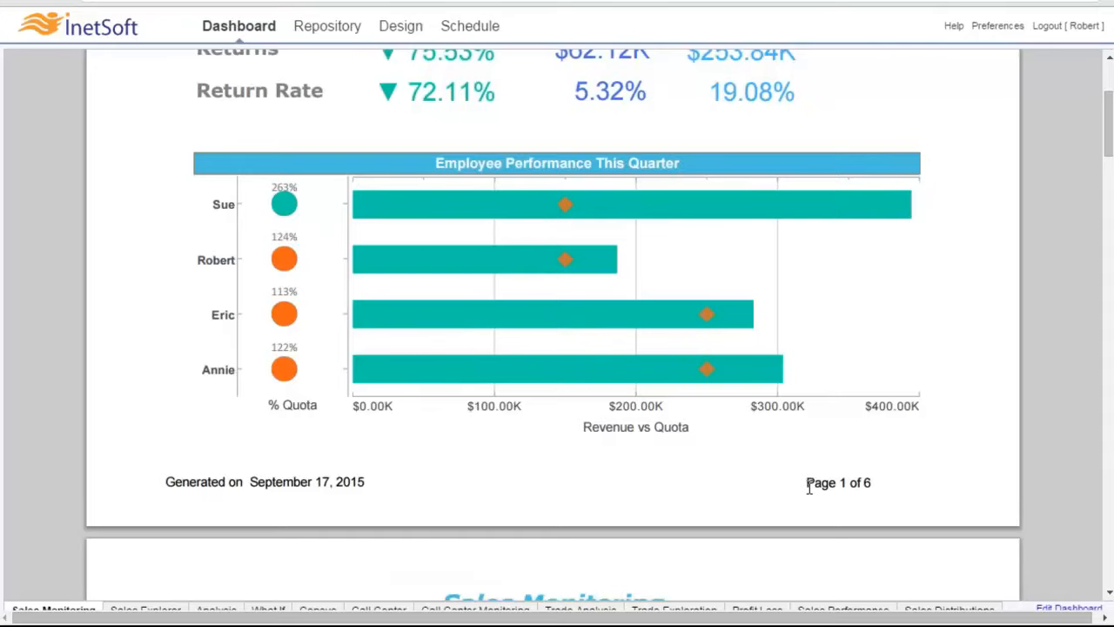
scroll(809, 488, "up", 3)
scroll(874, 330, "down", 6)
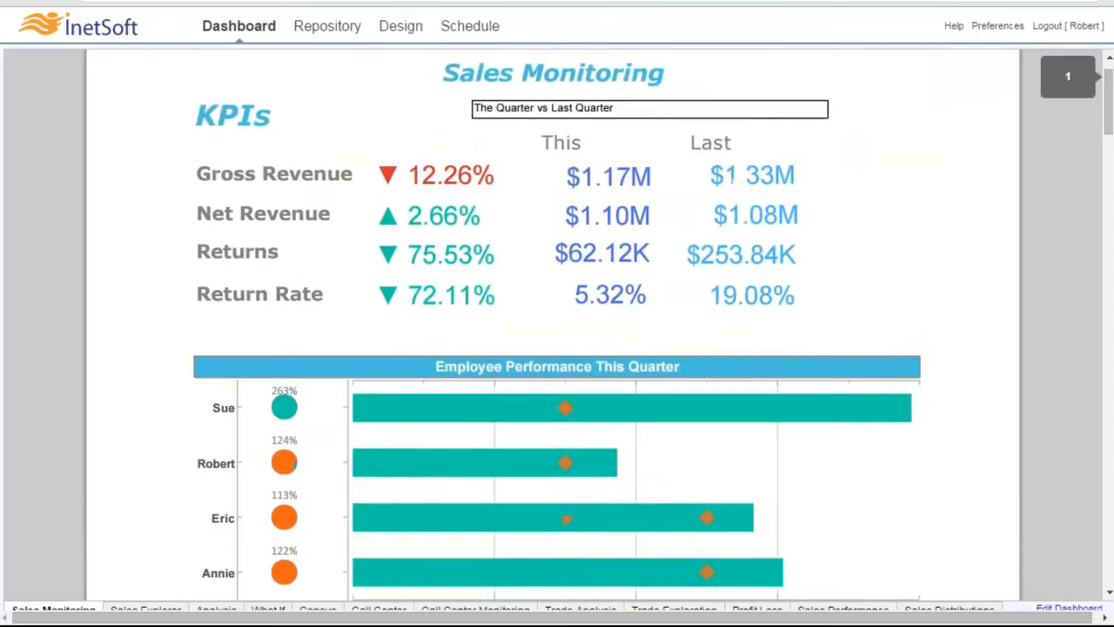
scroll(892, 381, "down", 3)
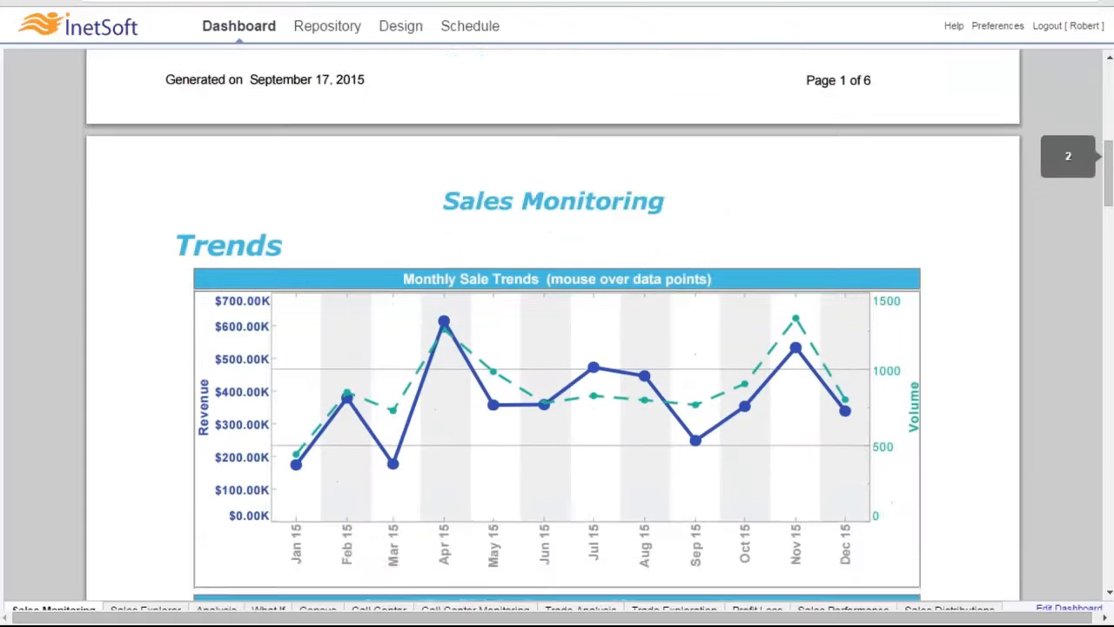
scroll(892, 381, "down", 3)
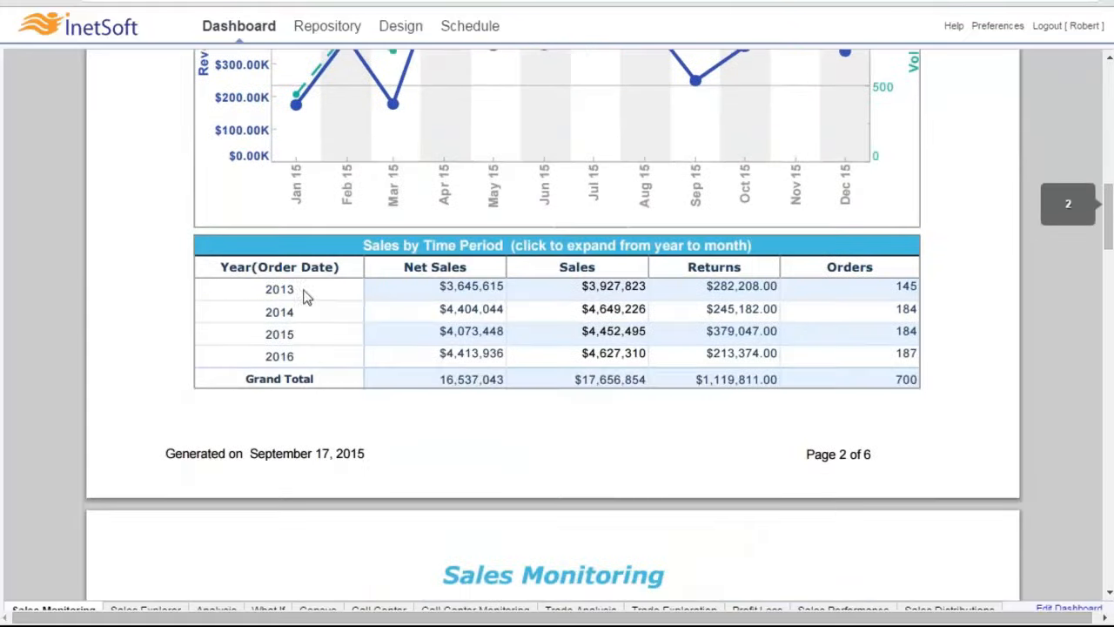
scroll(464, 390, "down", 4)
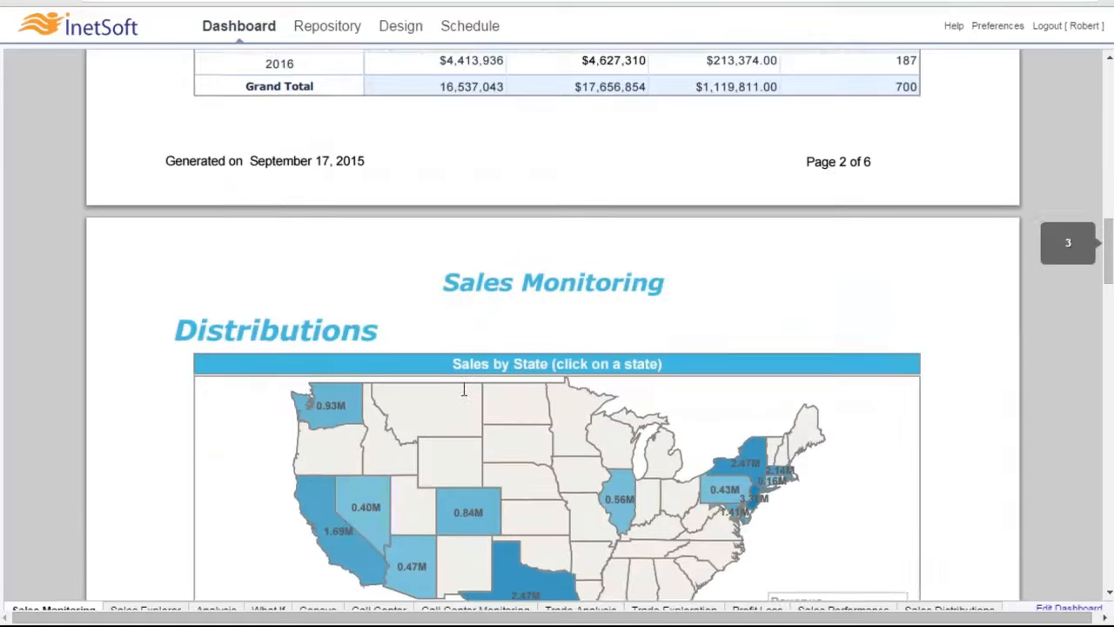
scroll(463, 390, "down", 12)
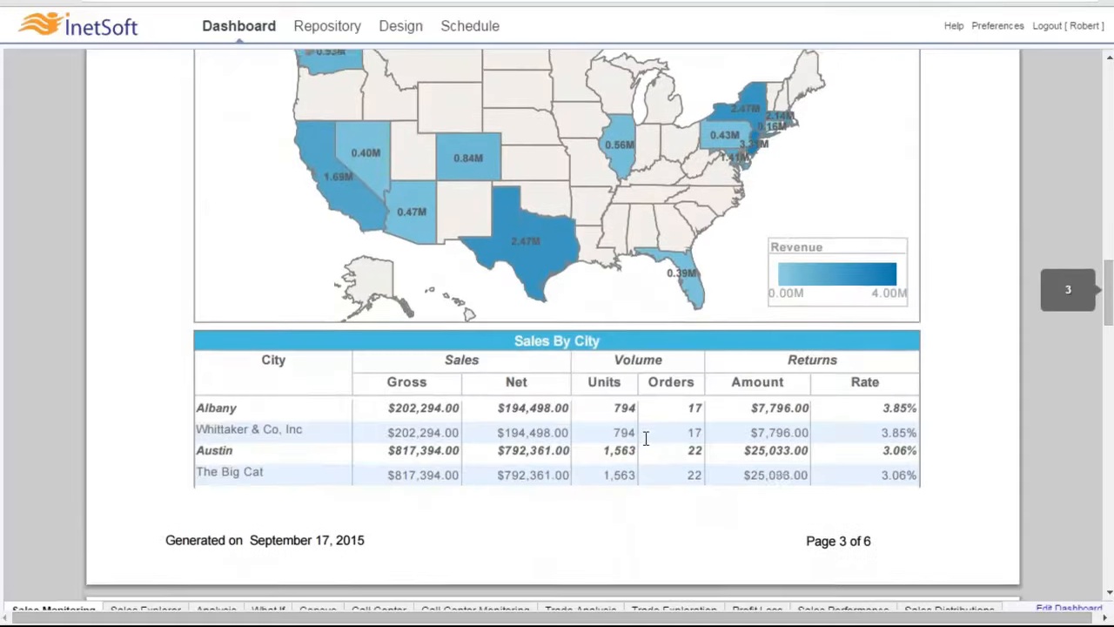
scroll(645, 438, "down", 20)
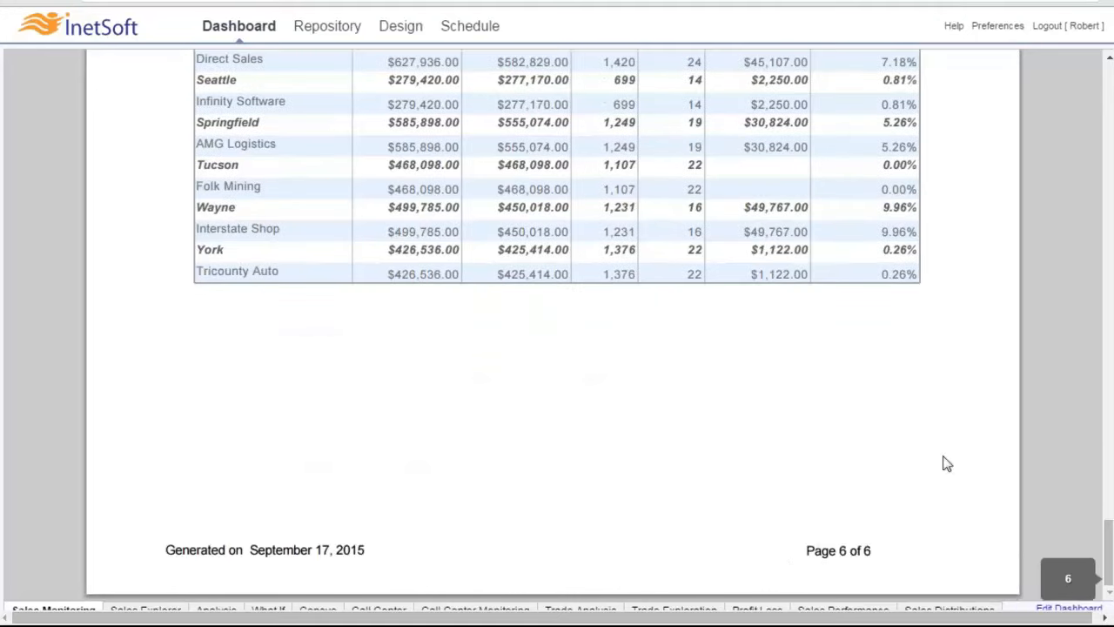
mouse_move(910, 566)
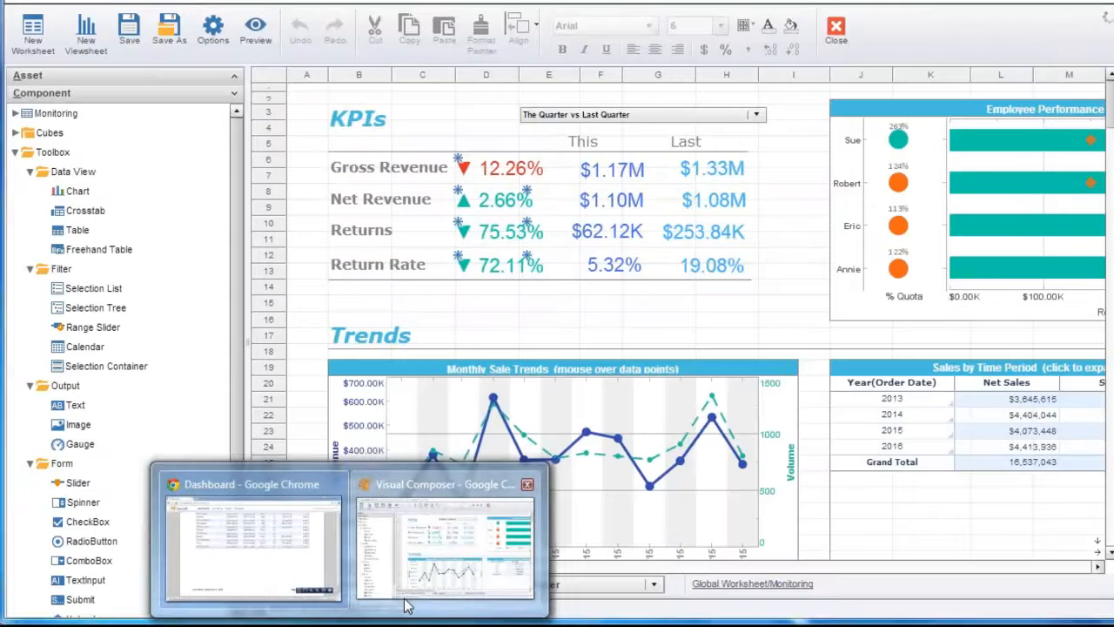
Step: Switch to the Visual Composer window and inspect the device choices for a new layout in the viewsheet options, without creating one
left_click(406, 605)
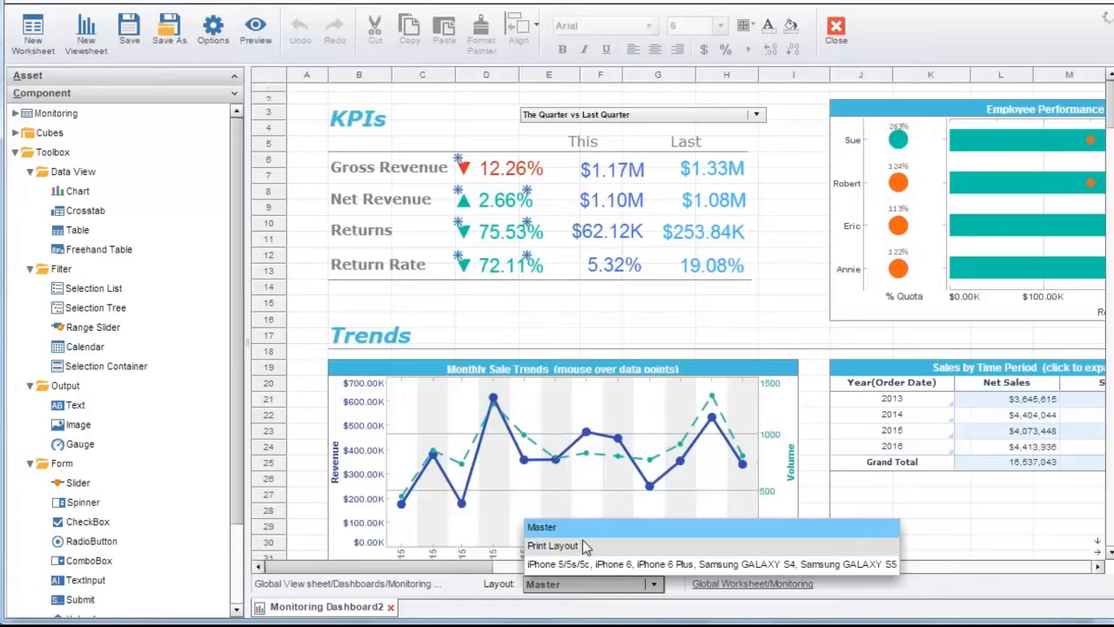
left_click(422, 590)
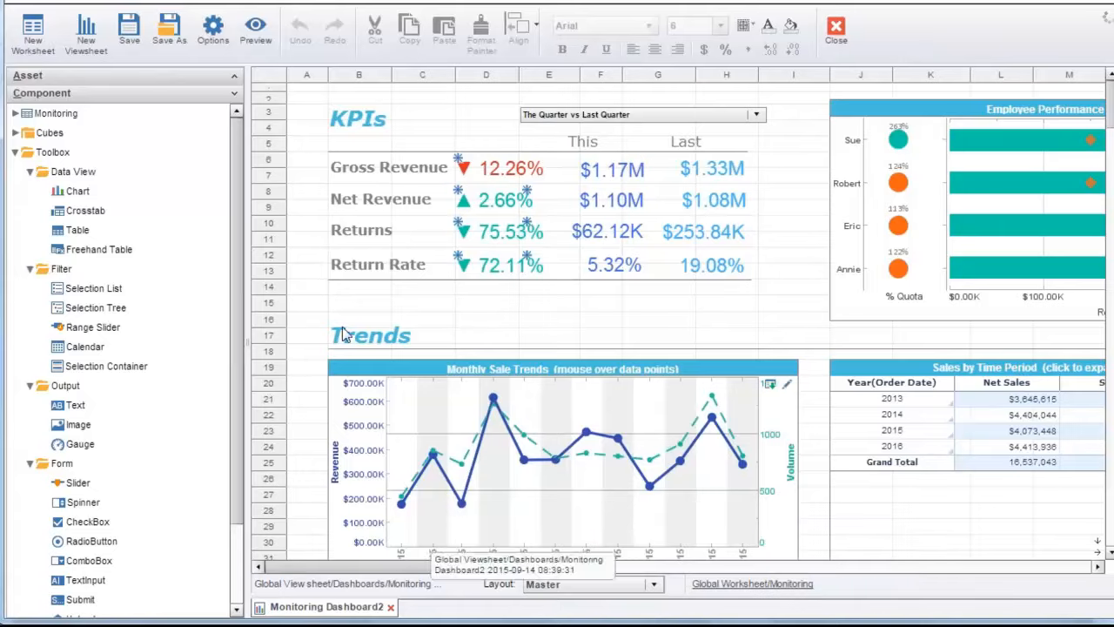
left_click(213, 31)
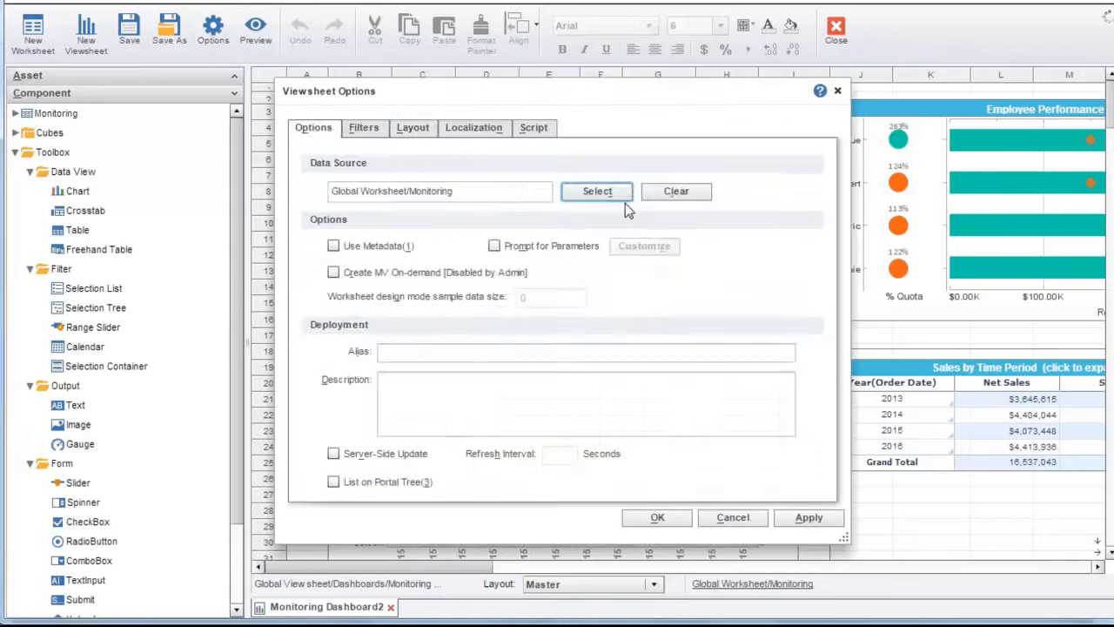
left_click(415, 128)
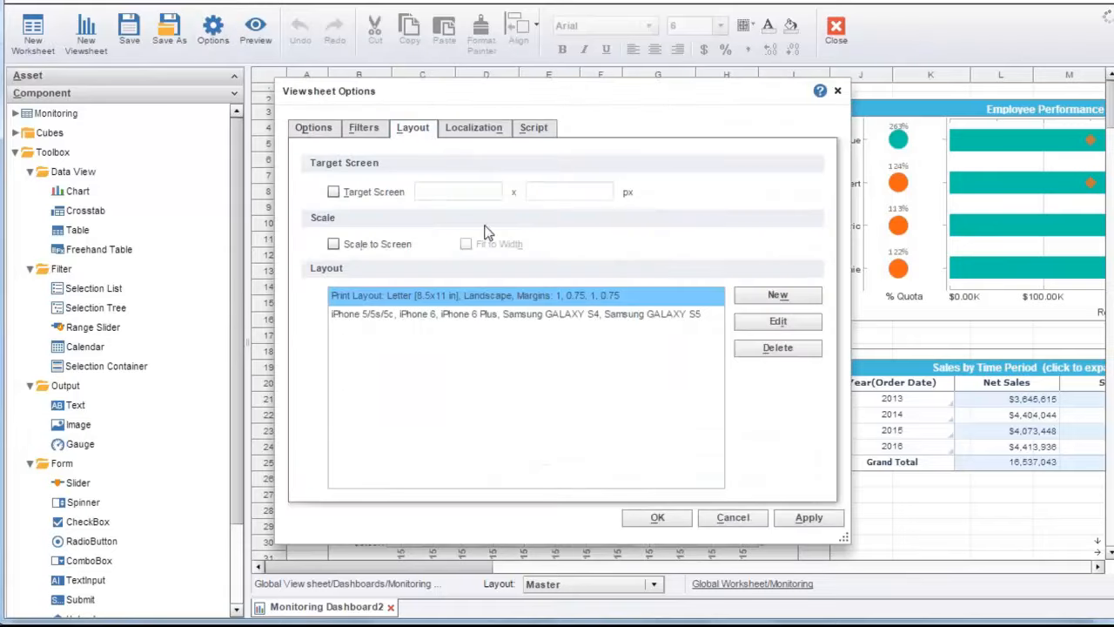
left_click(779, 296)
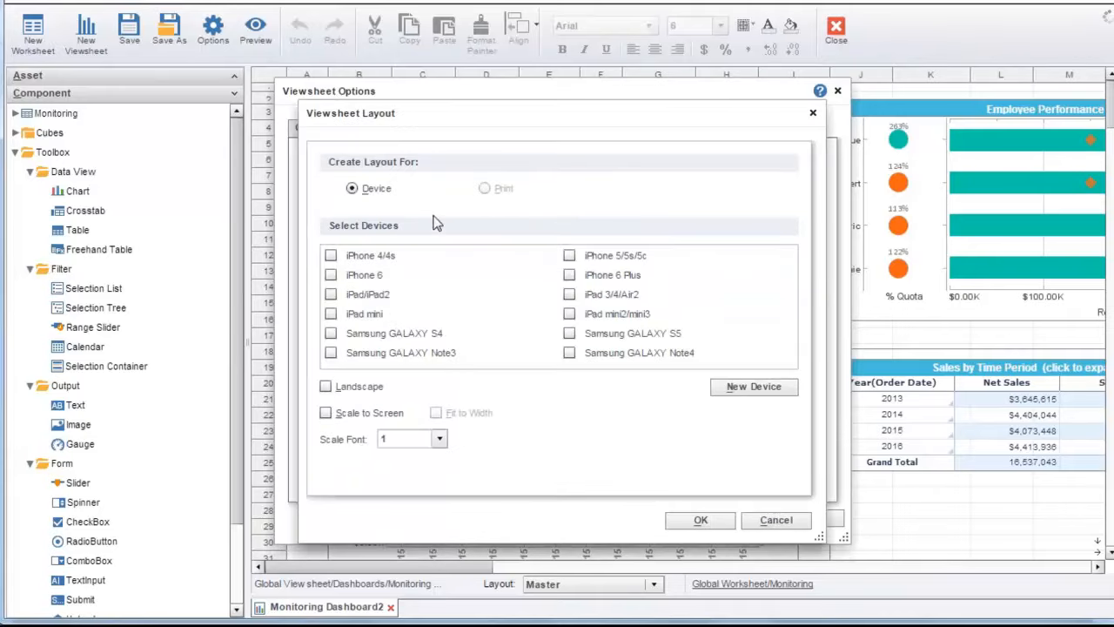
left_click(781, 526)
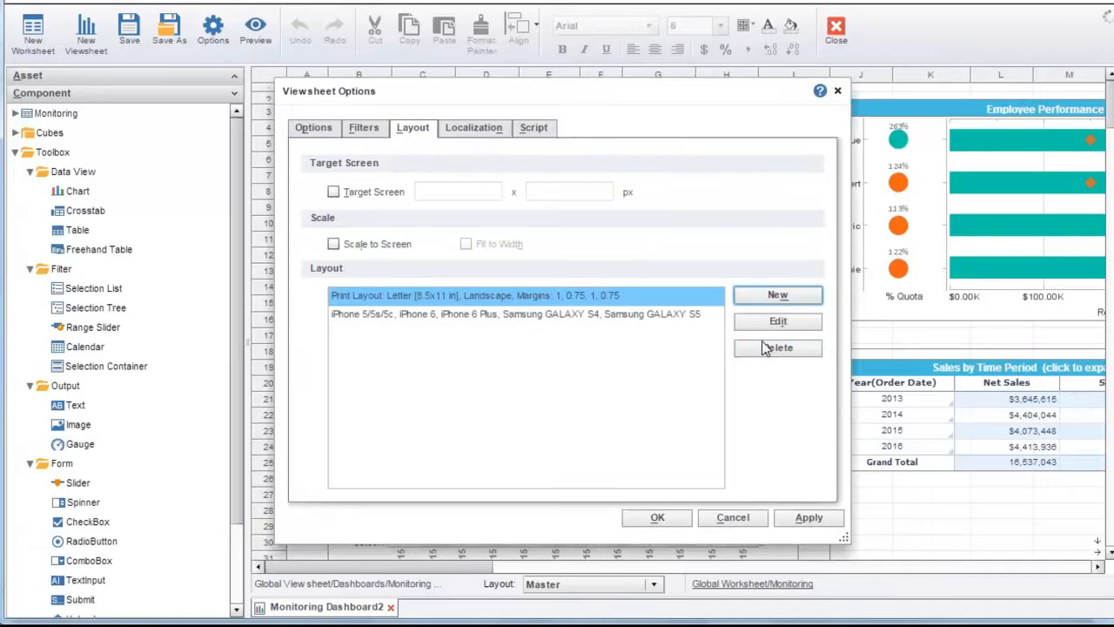
Step: Review the existing print layout's paper, margin and page numbering settings, and leave the viewsheet options without changes
left_click(778, 321)
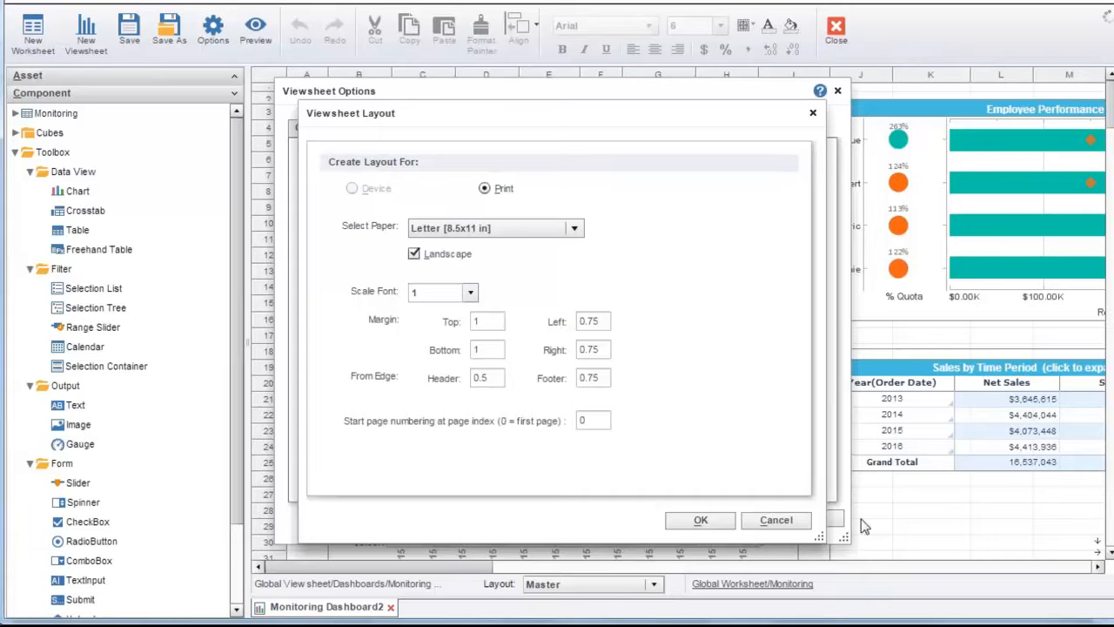
left_click(779, 520)
left_click(735, 517)
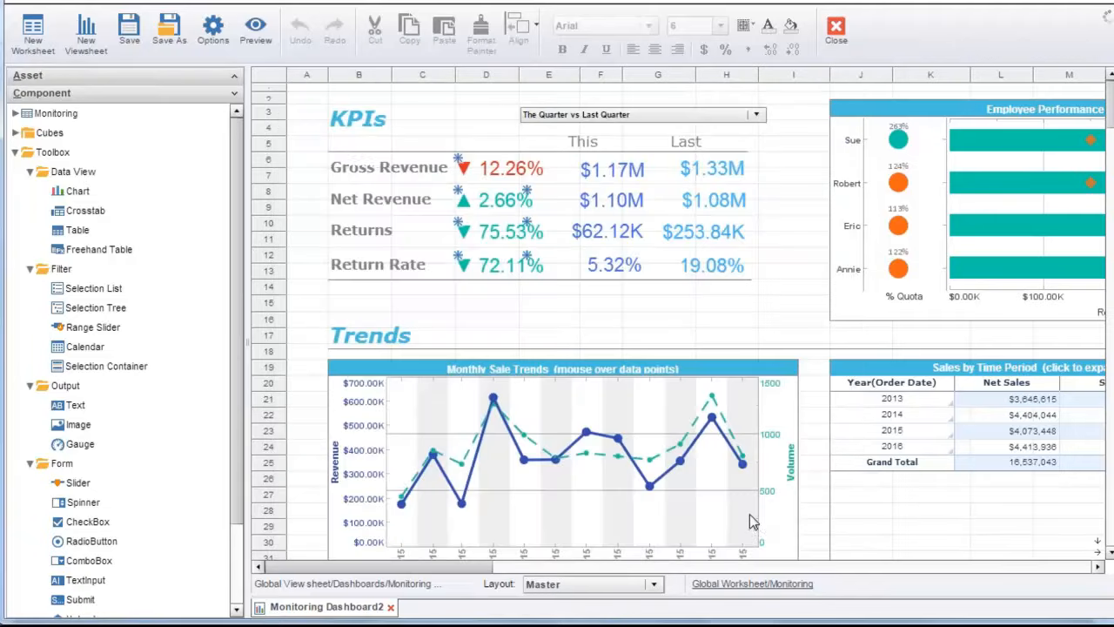
Step: Display the viewsheet's Print Layout and examine how its components are arranged across the pages
left_click(655, 585)
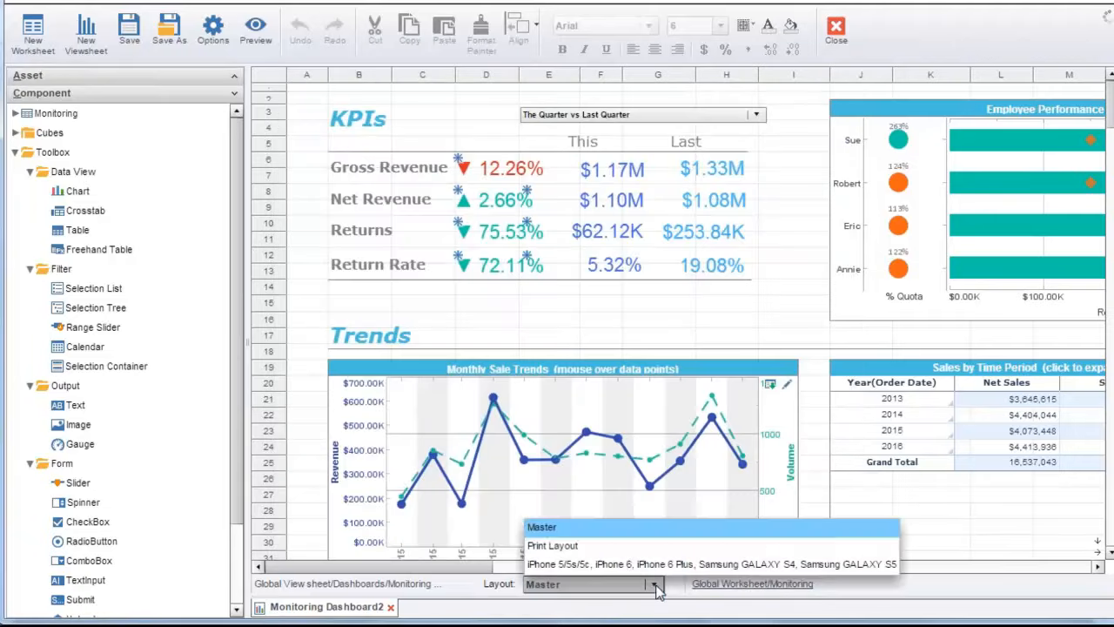
left_click(623, 545)
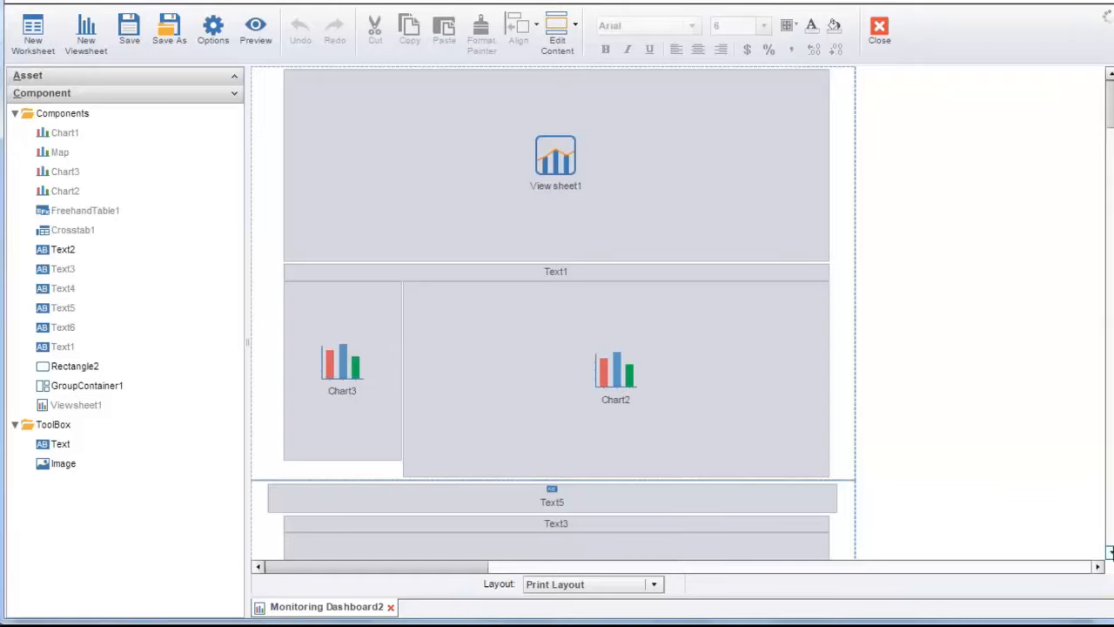
left_click(1109, 551)
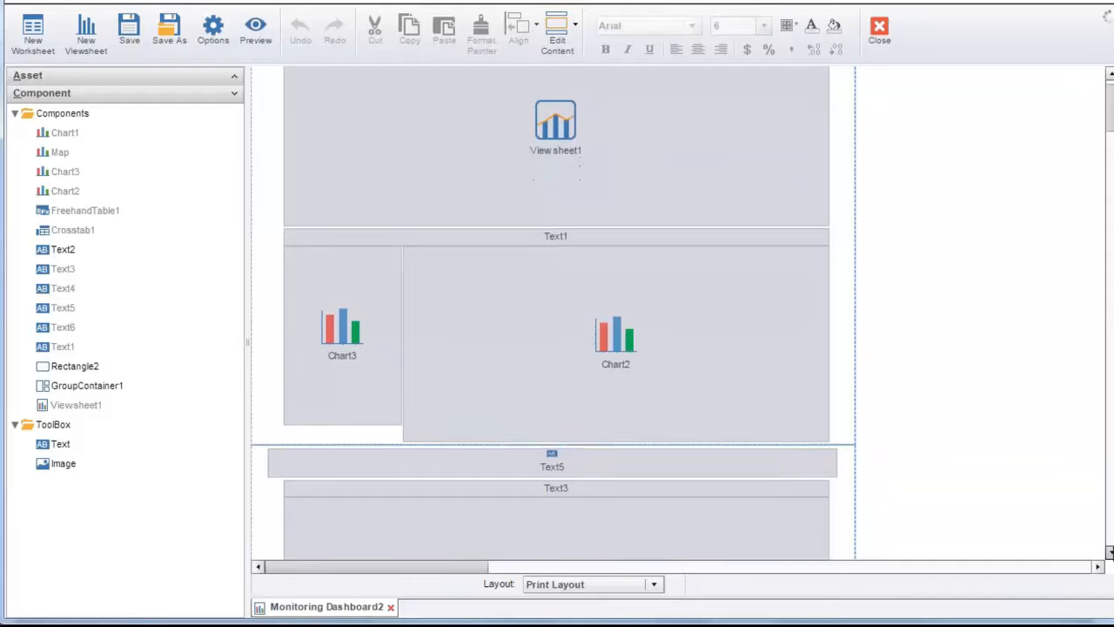
left_click(1110, 553)
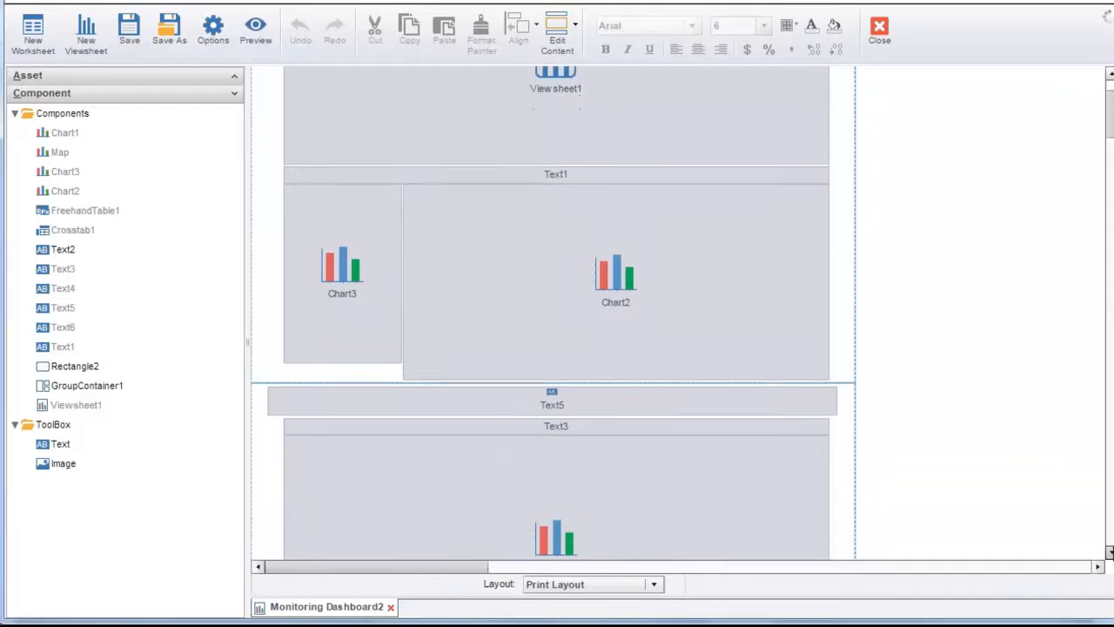
Step: Examine the device layout for the iPhone and Samsung GALAXY models across its full width, and return to the Master layout
left_click(578, 592)
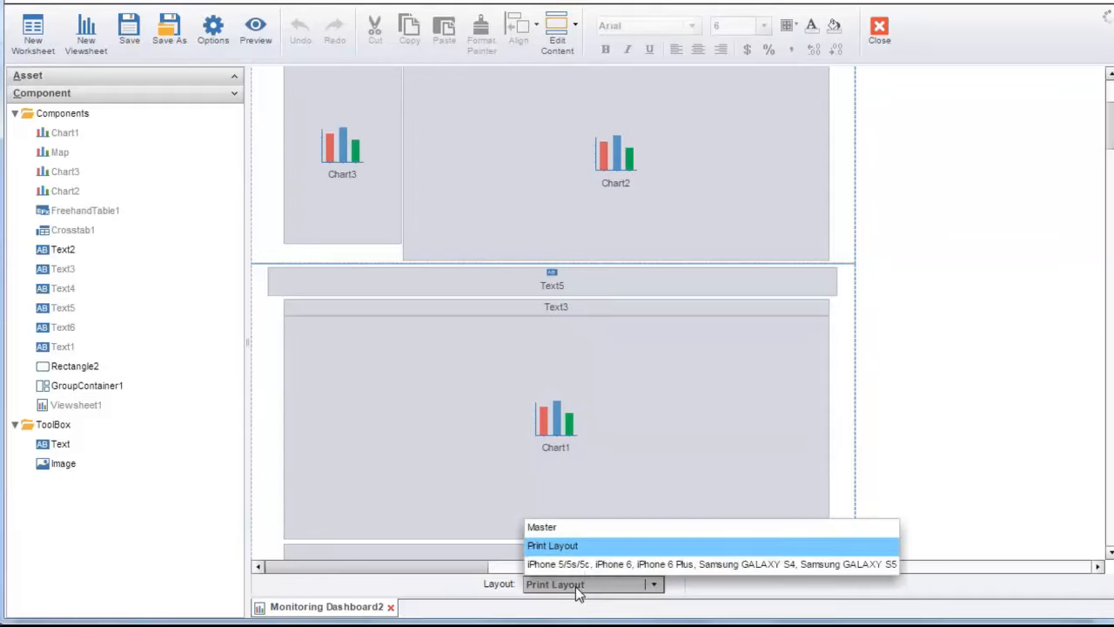
left_click(590, 564)
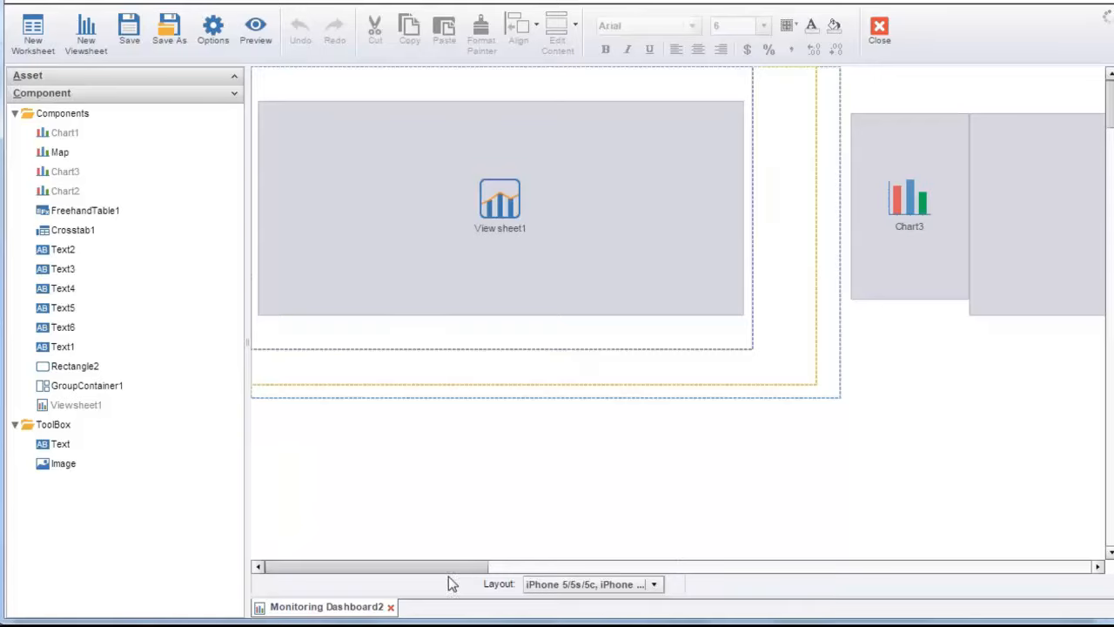
left_click_drag(463, 567, 718, 581)
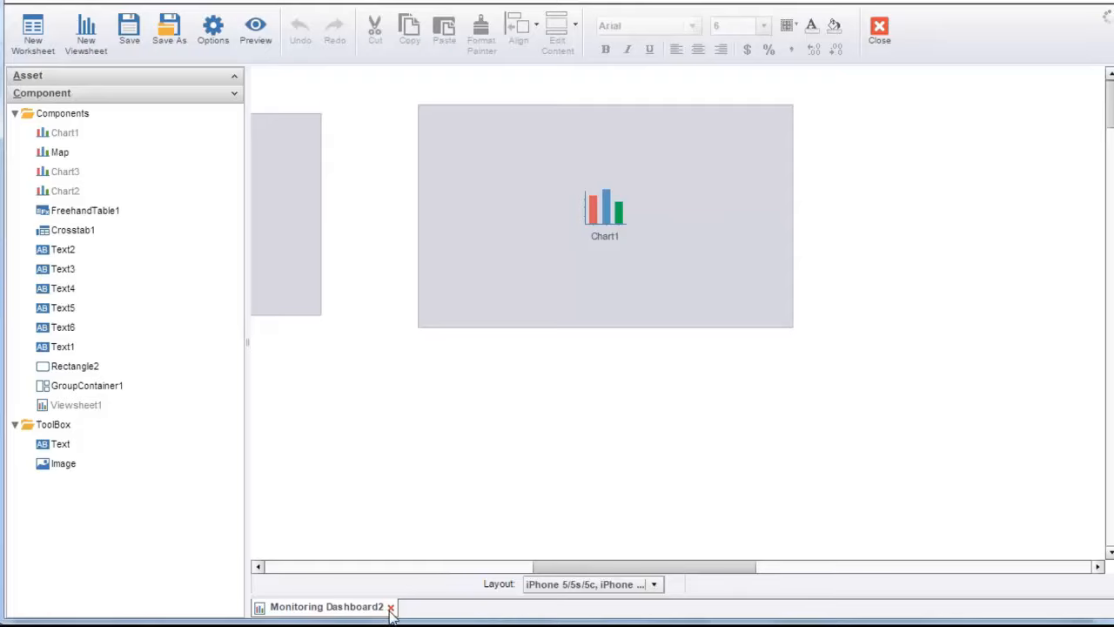
left_click(533, 587)
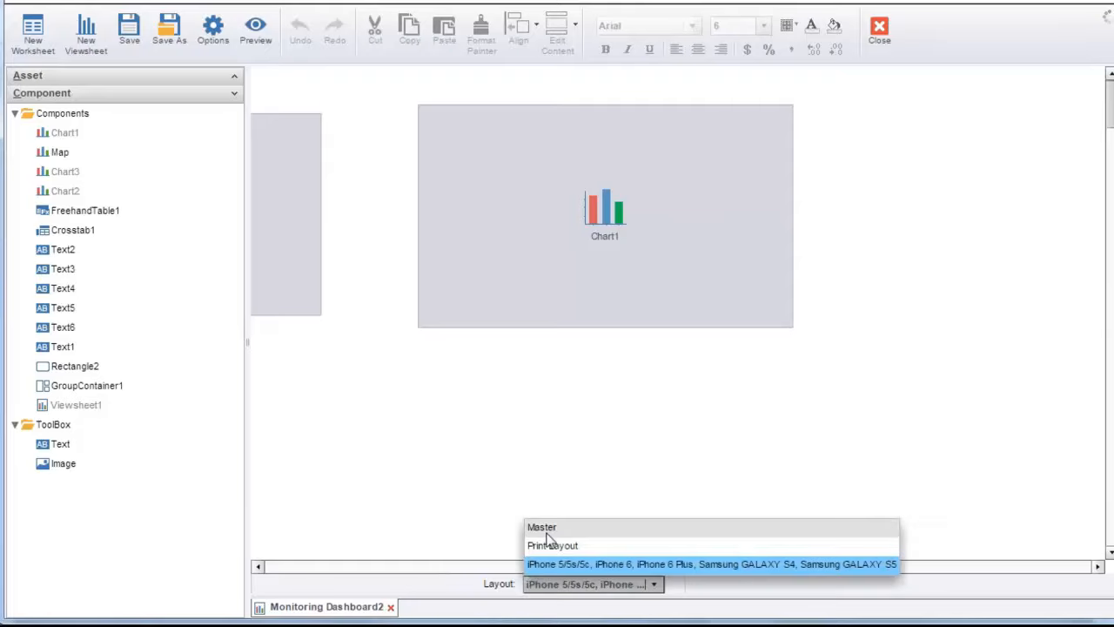
left_click(547, 532)
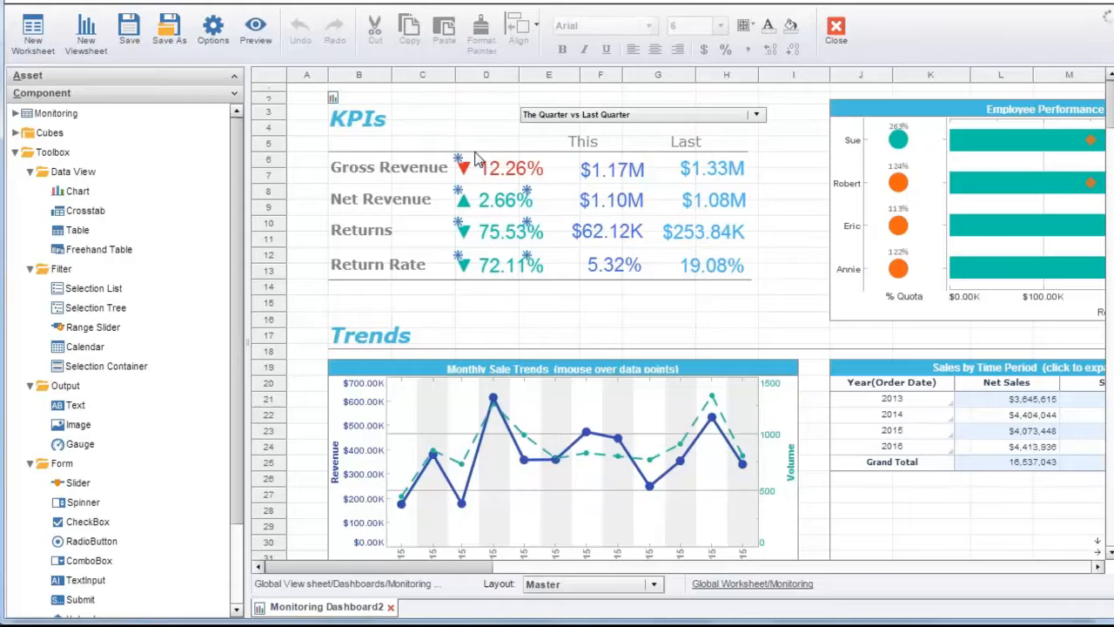
Step: Create a new viewsheet based on the Order Model in the Orders data source
left_click(87, 39)
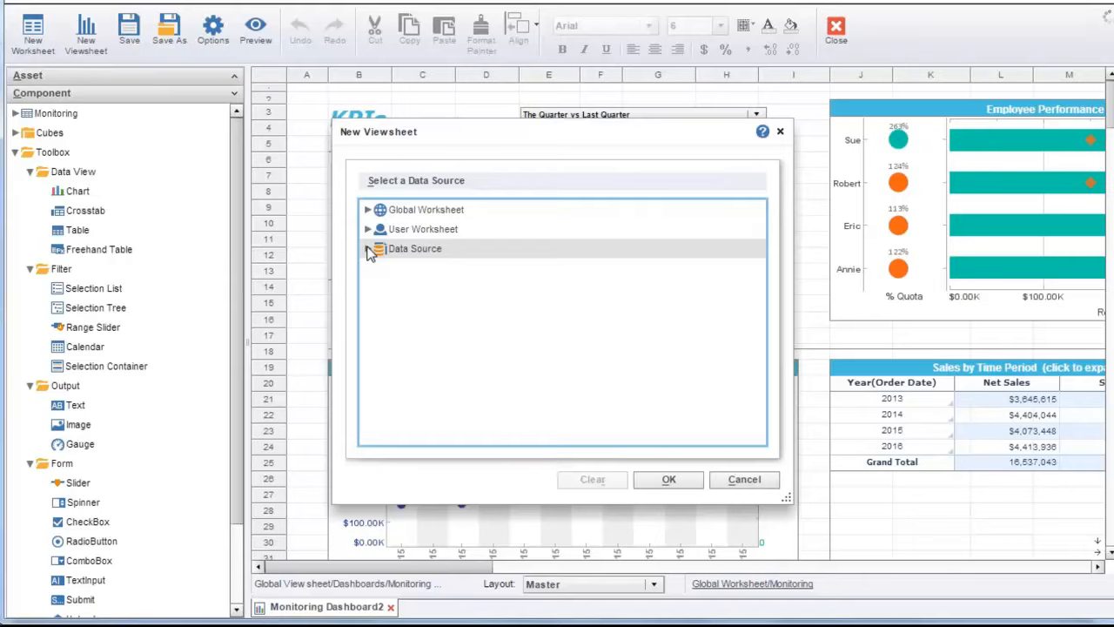
left_click(367, 249)
left_click(382, 384)
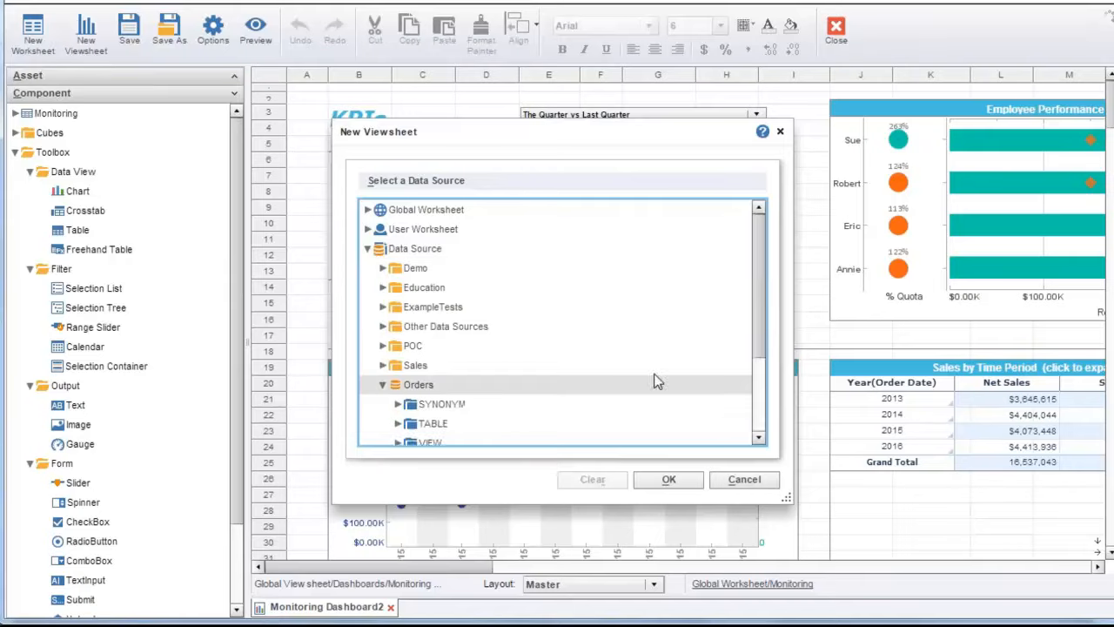
left_click_drag(757, 328, 755, 400)
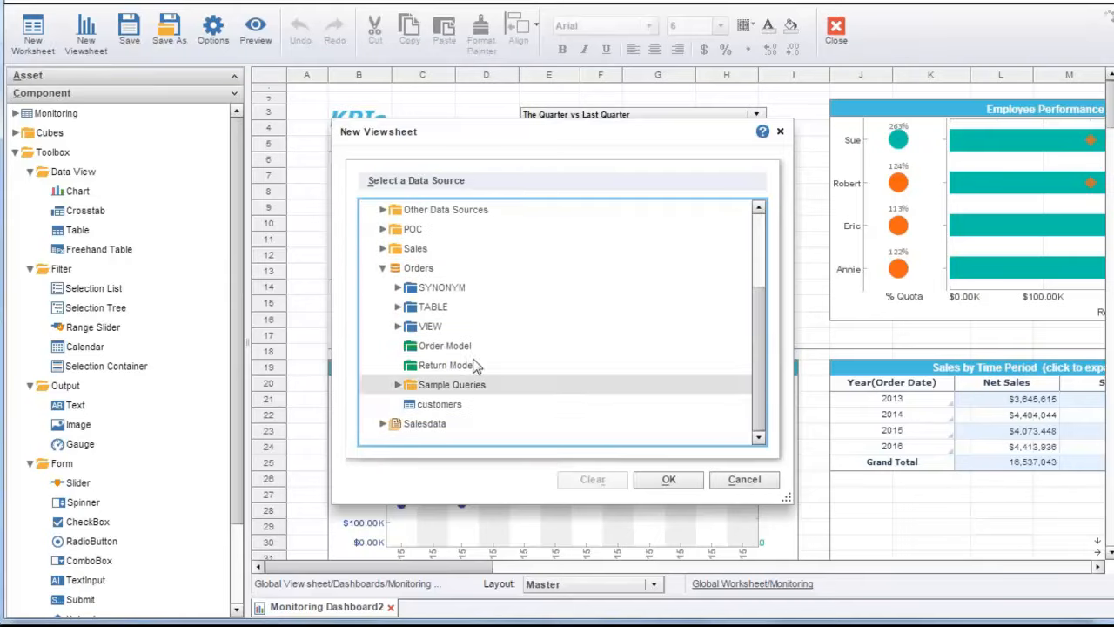
left_click(418, 346)
left_click(667, 481)
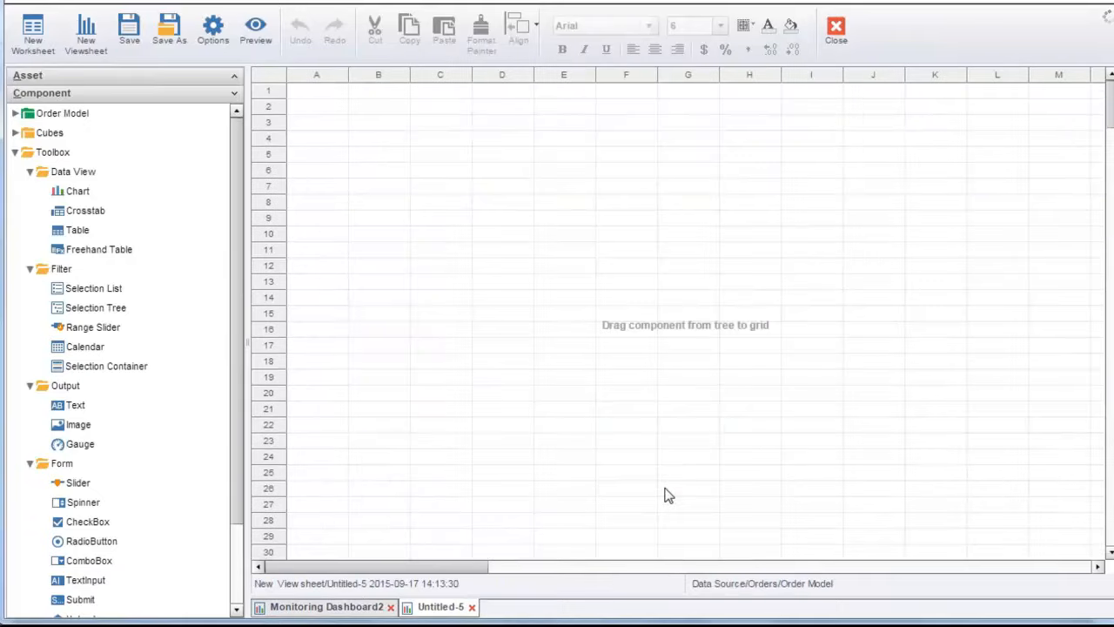
Step: Add a chart at cell C3 with Product:Category on the X axis and Product:Quantity Purchased on the Y axis
left_click_drag(78, 192, 443, 123)
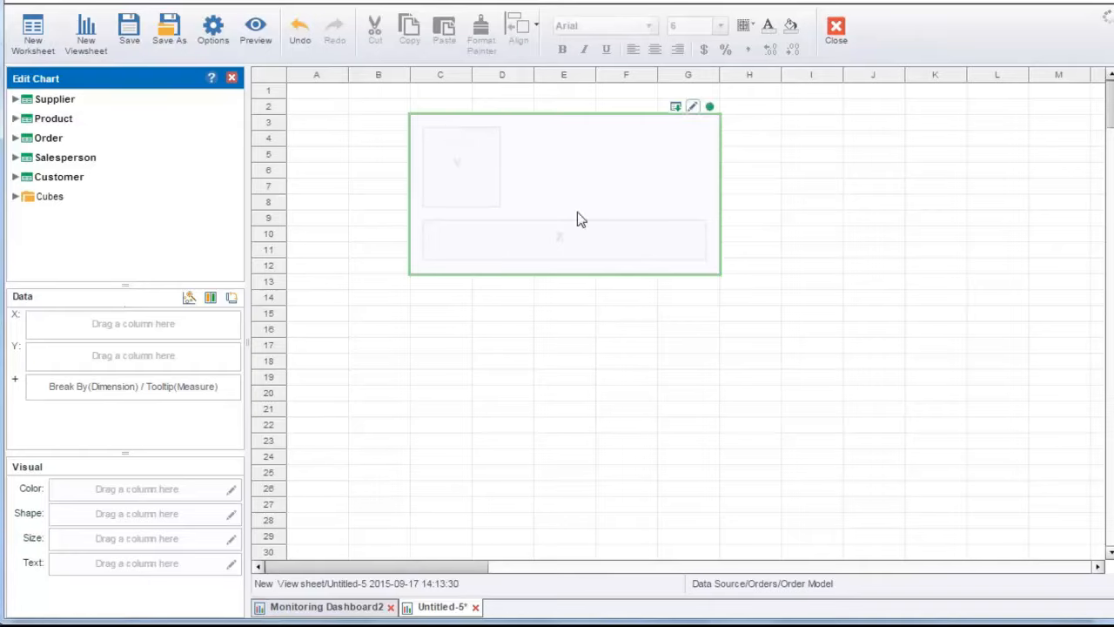
left_click(14, 118)
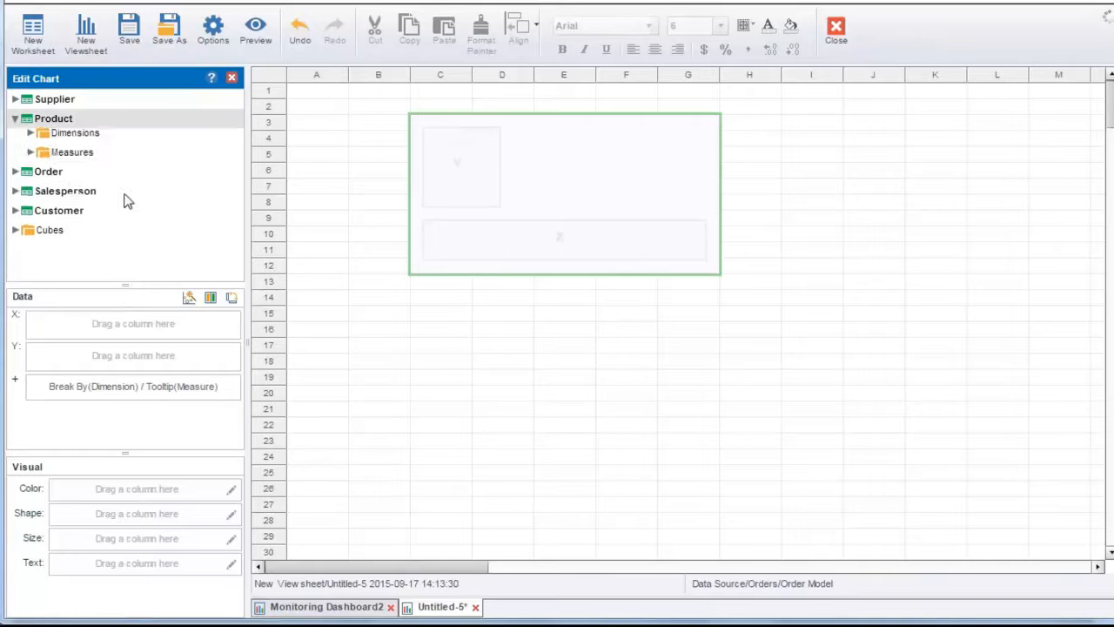
left_click(30, 157)
left_click_drag(188, 156, 86, 351)
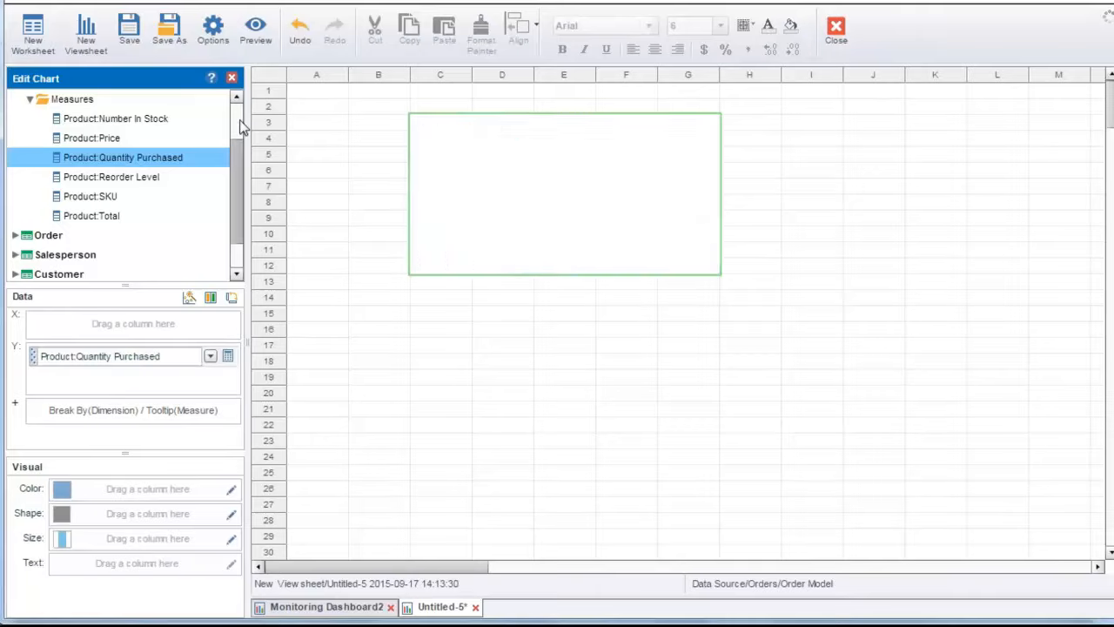
left_click(31, 138)
left_click_drag(87, 158, 126, 316)
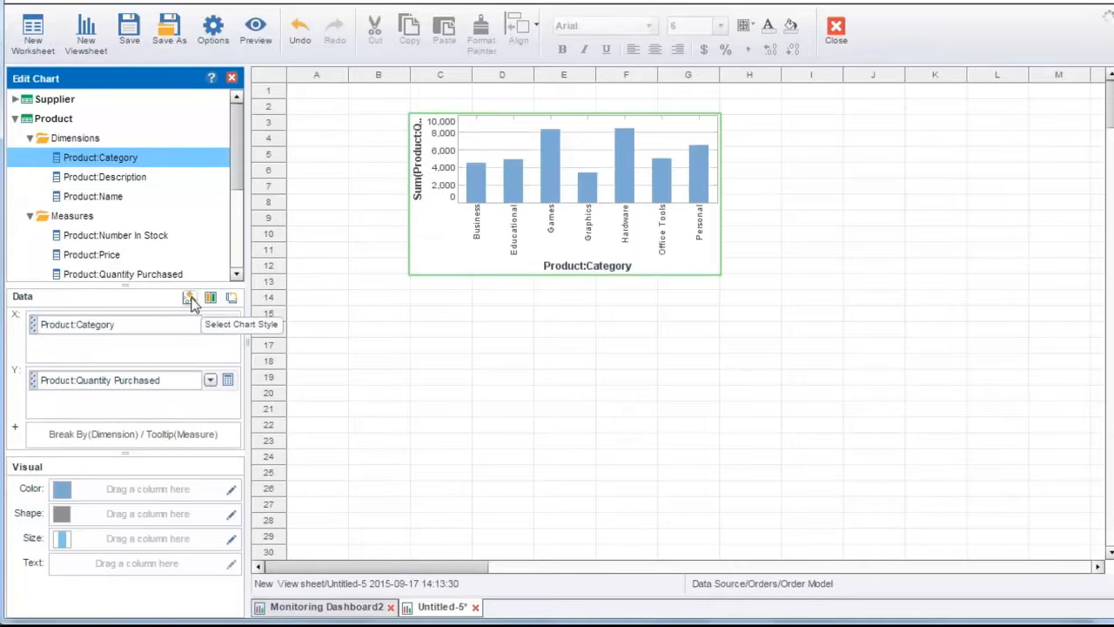
Step: Change the chart to the point style and enlarge its points to about the middle of the size scale
left_click(190, 299)
left_click(52, 395)
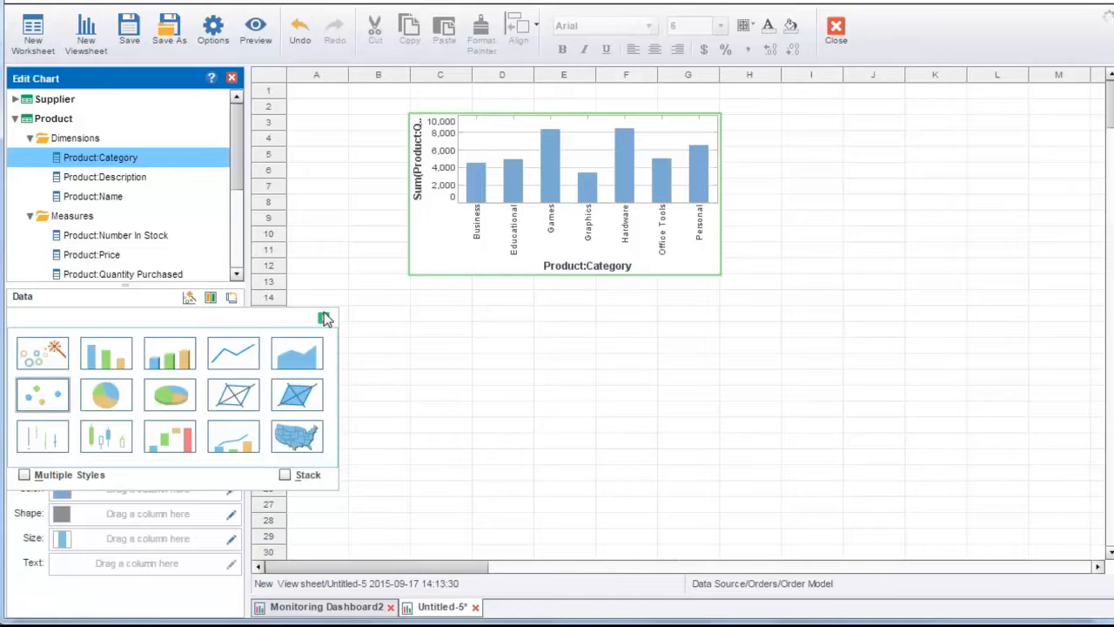
left_click(324, 318)
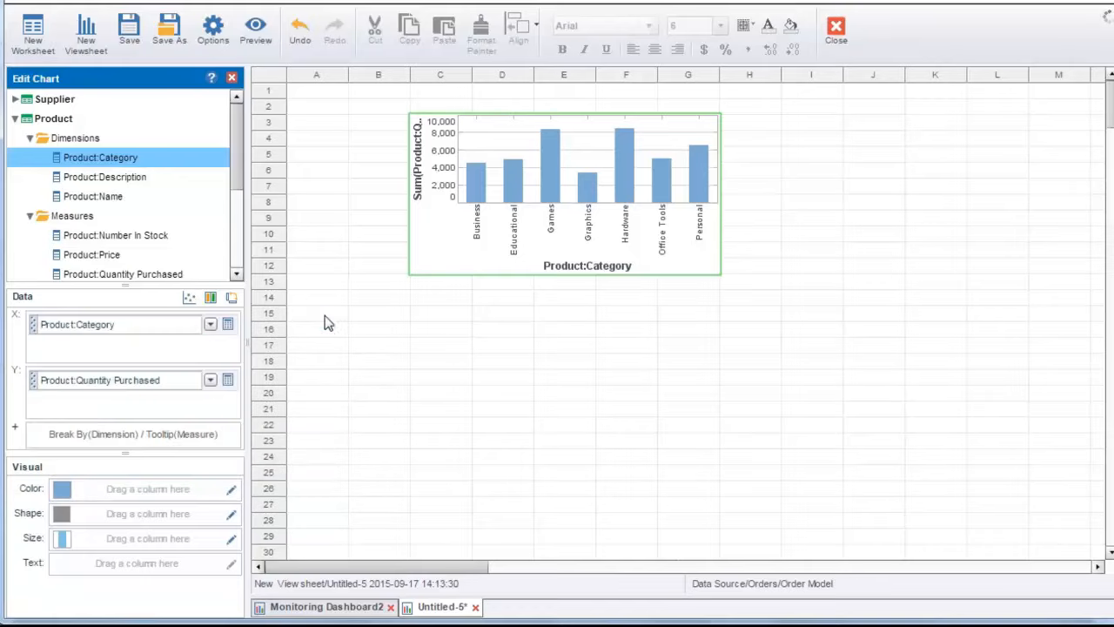
left_click(230, 538)
left_click(277, 492)
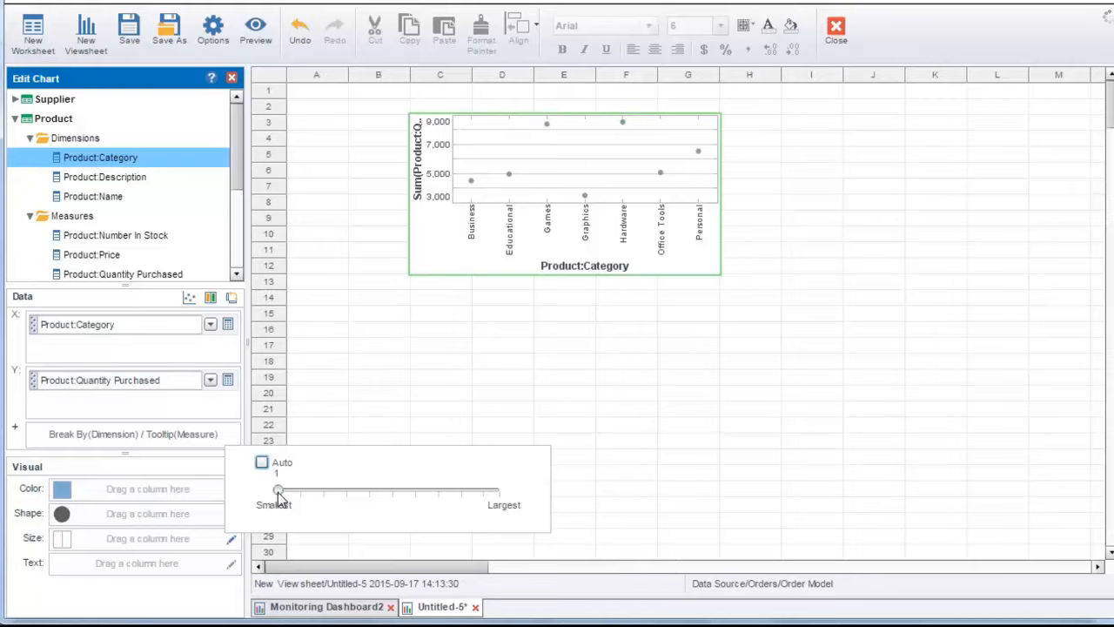
left_click_drag(278, 492, 385, 505)
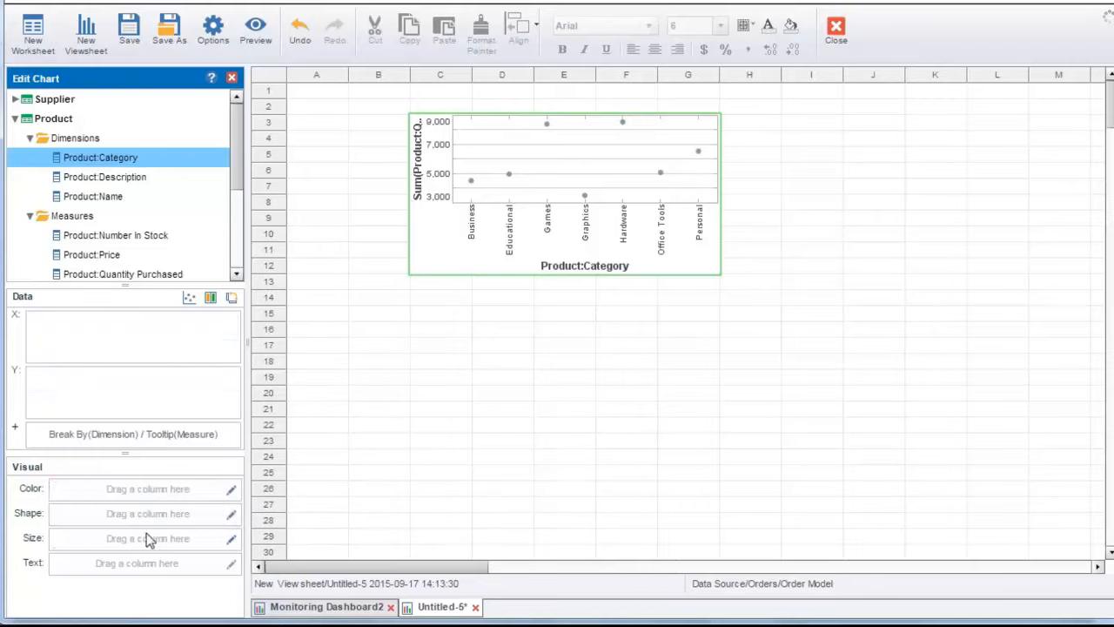
Step: Try the sad face and the neutral face as the chart's point shape
left_click(232, 514)
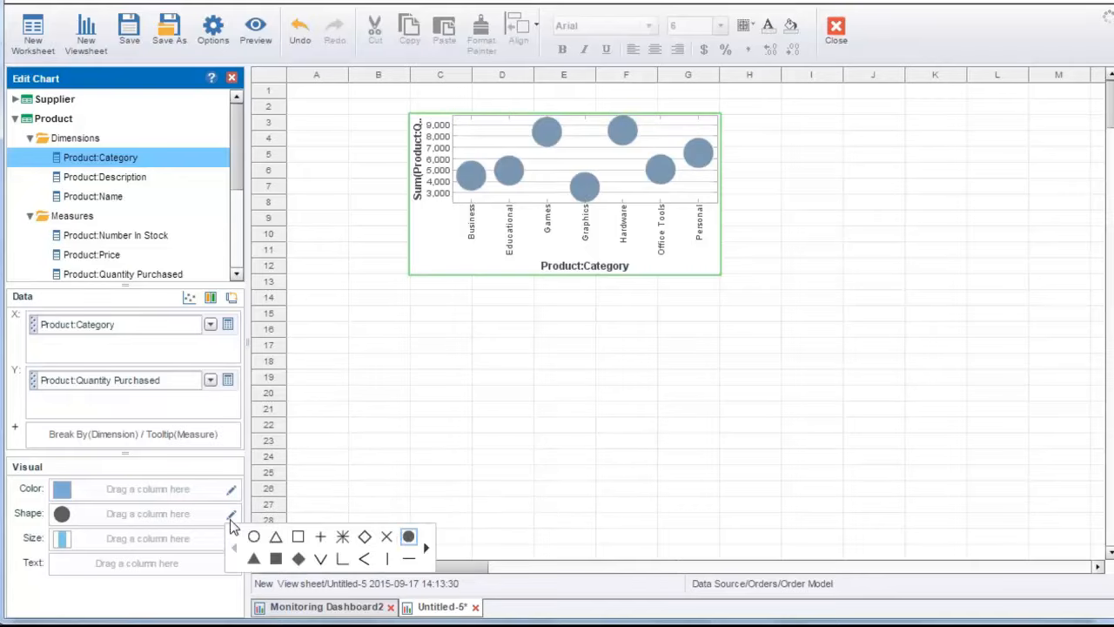
left_click(427, 549)
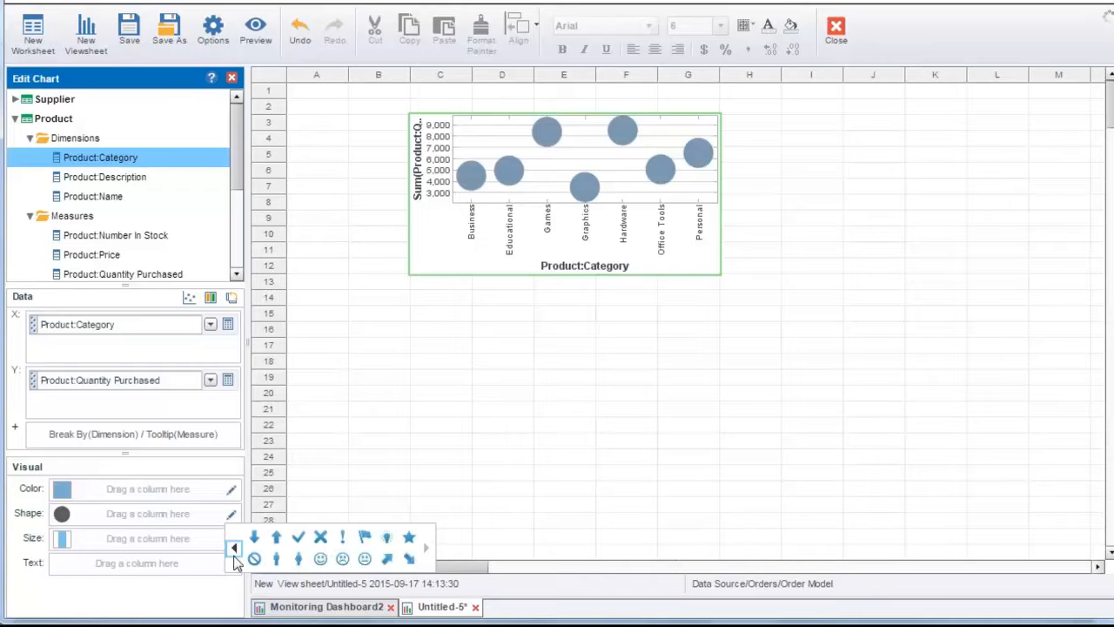
left_click(345, 561)
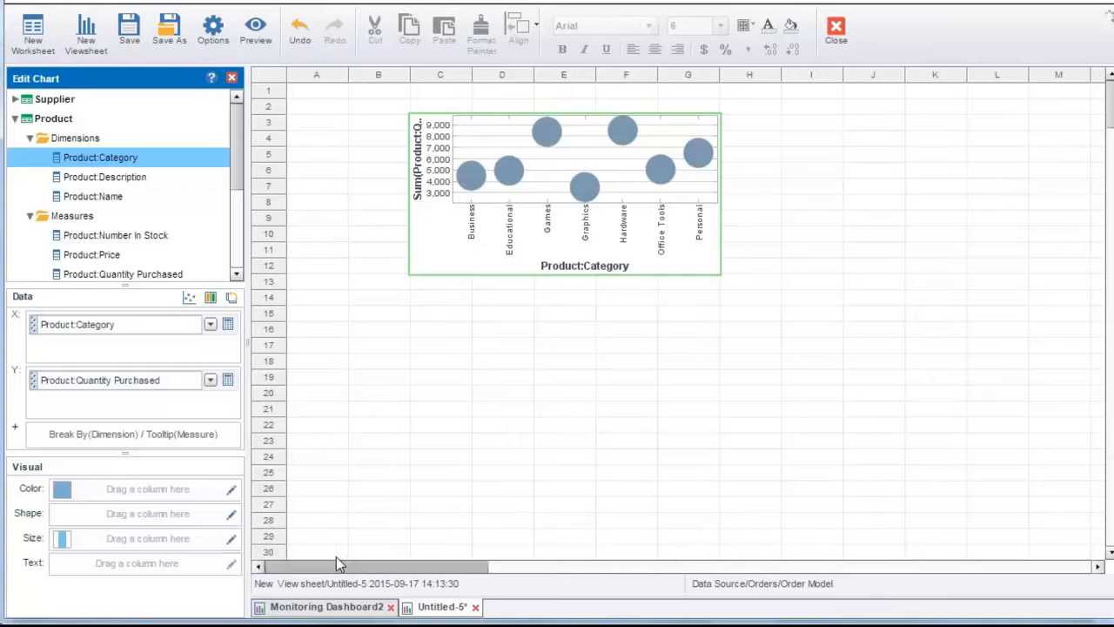
left_click(235, 515)
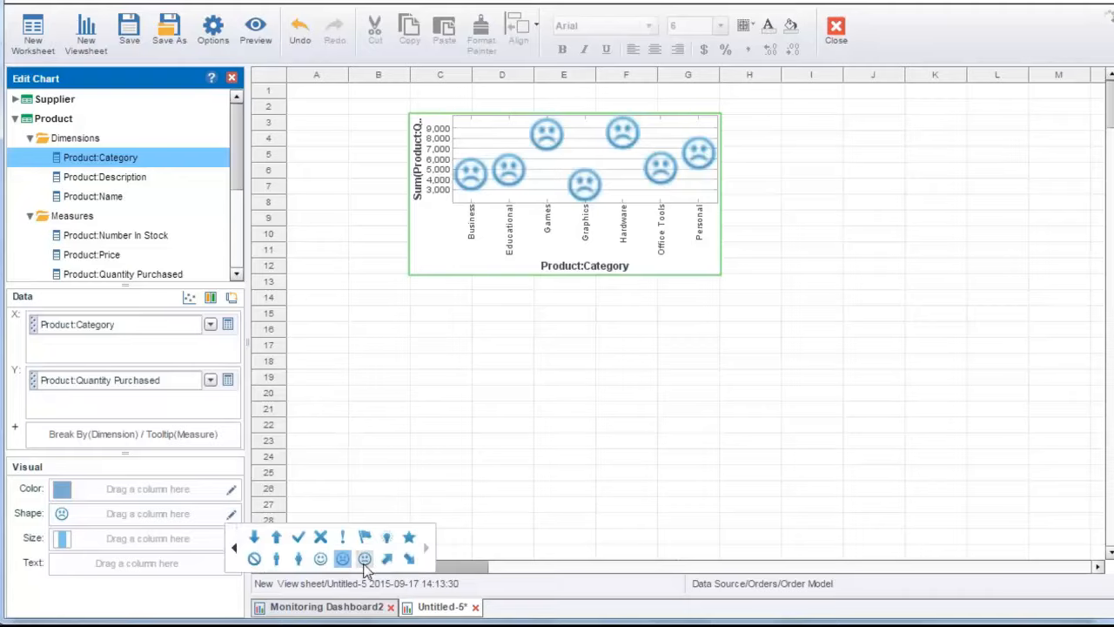
left_click(365, 562)
Step: Set the chart's point colour to dark purple and its shape to the smiling face, and finish editing the chart
left_click(231, 492)
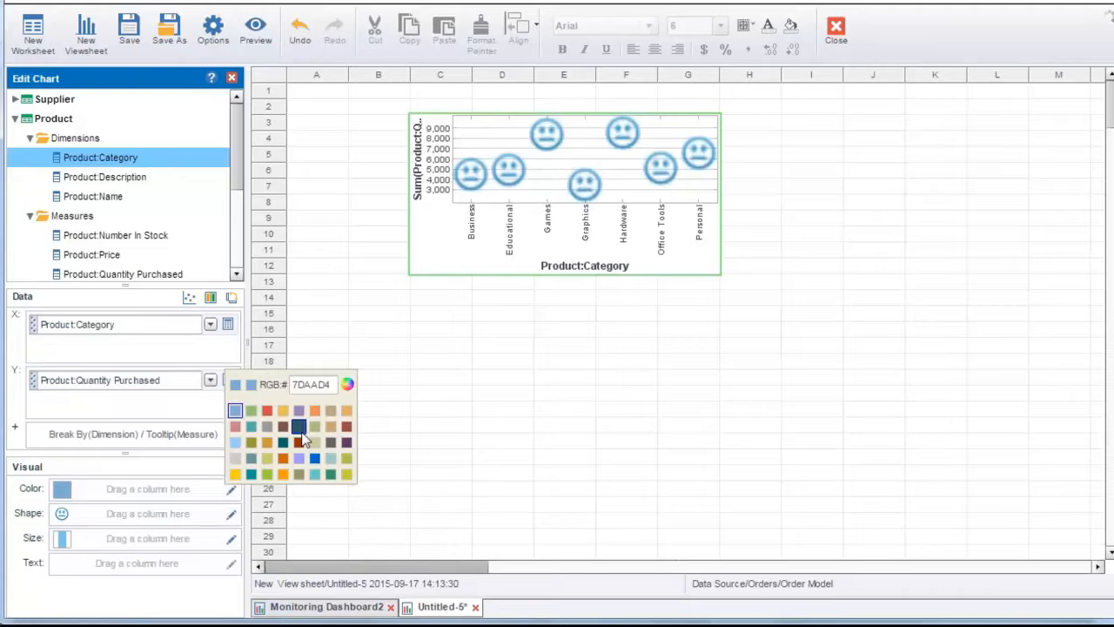
left_click(347, 442)
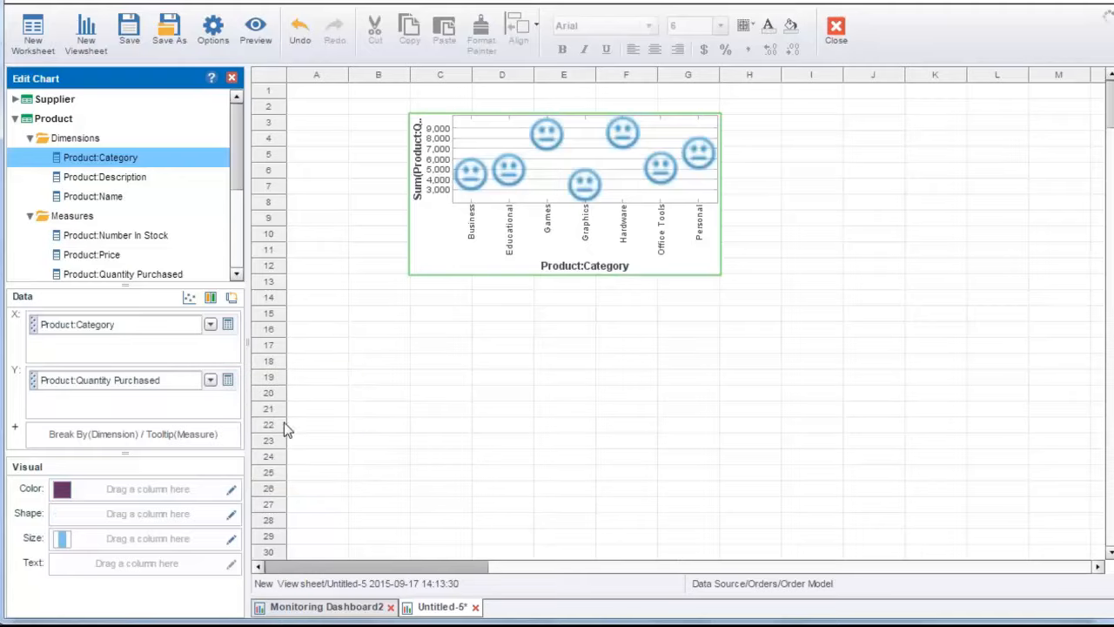
left_click(232, 513)
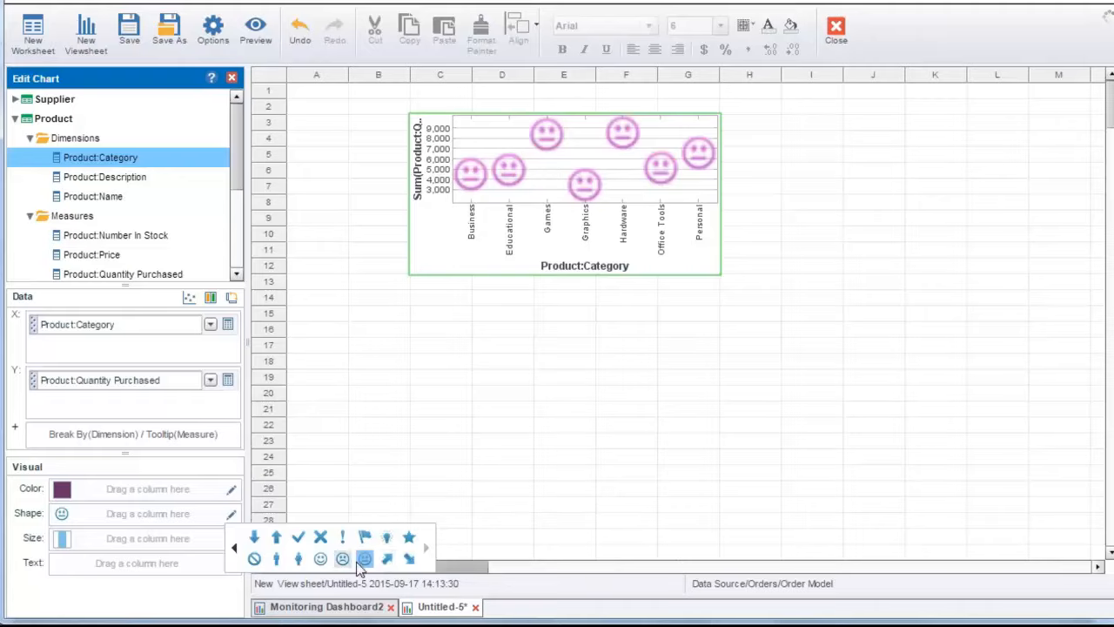
left_click(322, 560)
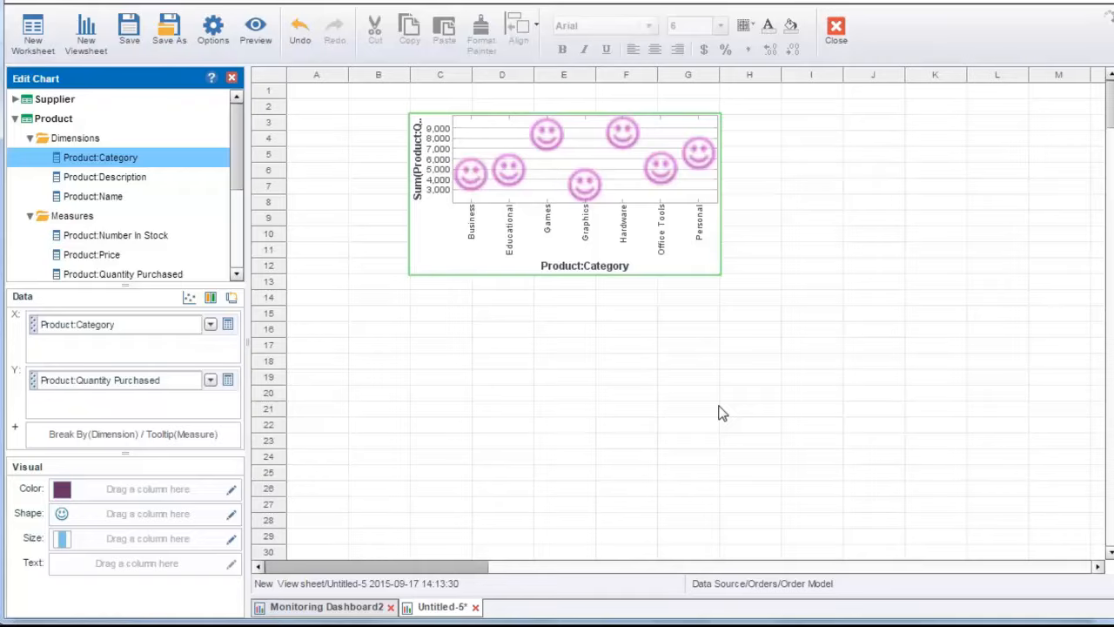
left_click(231, 79)
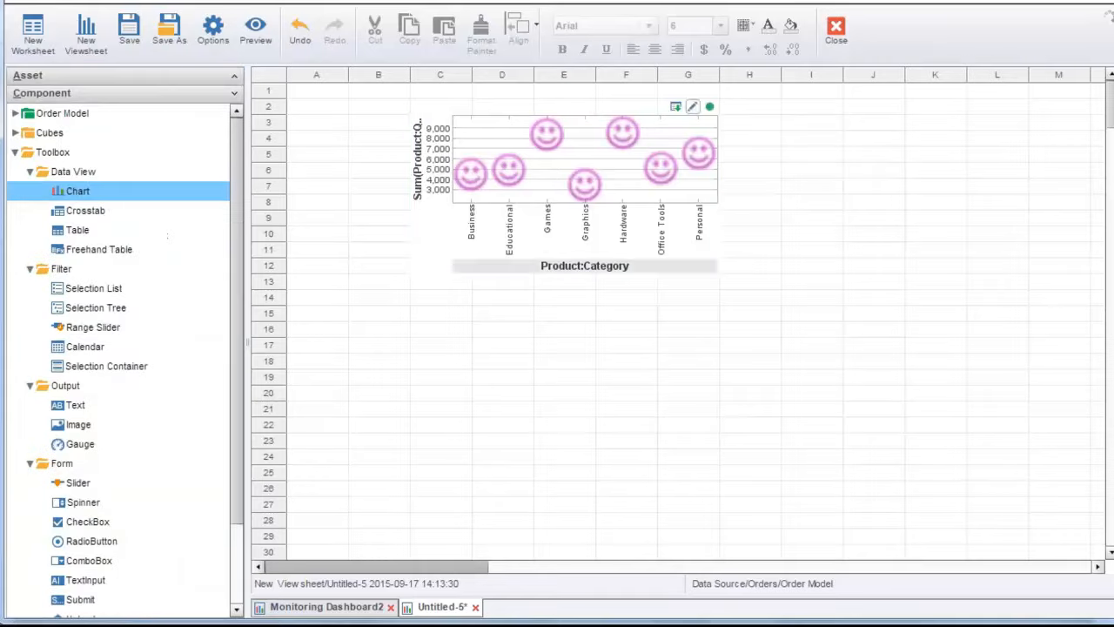
Step: Add selection lists for the Customer fields Company at cell C16 and State at cell E16
left_click(15, 113)
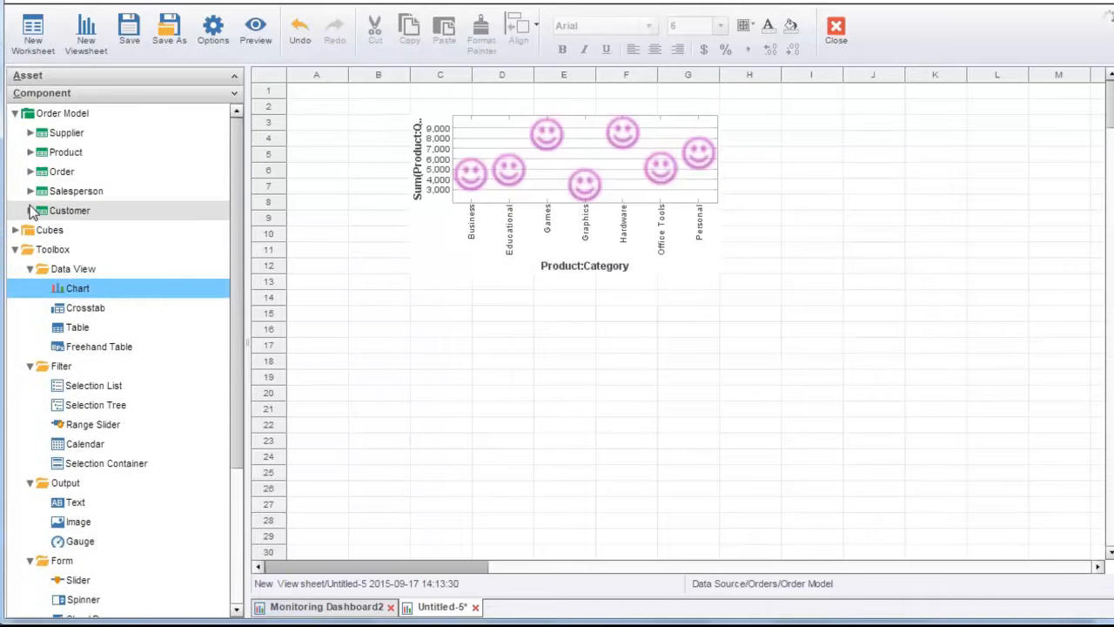
left_click(31, 211)
left_click_drag(82, 229, 444, 335)
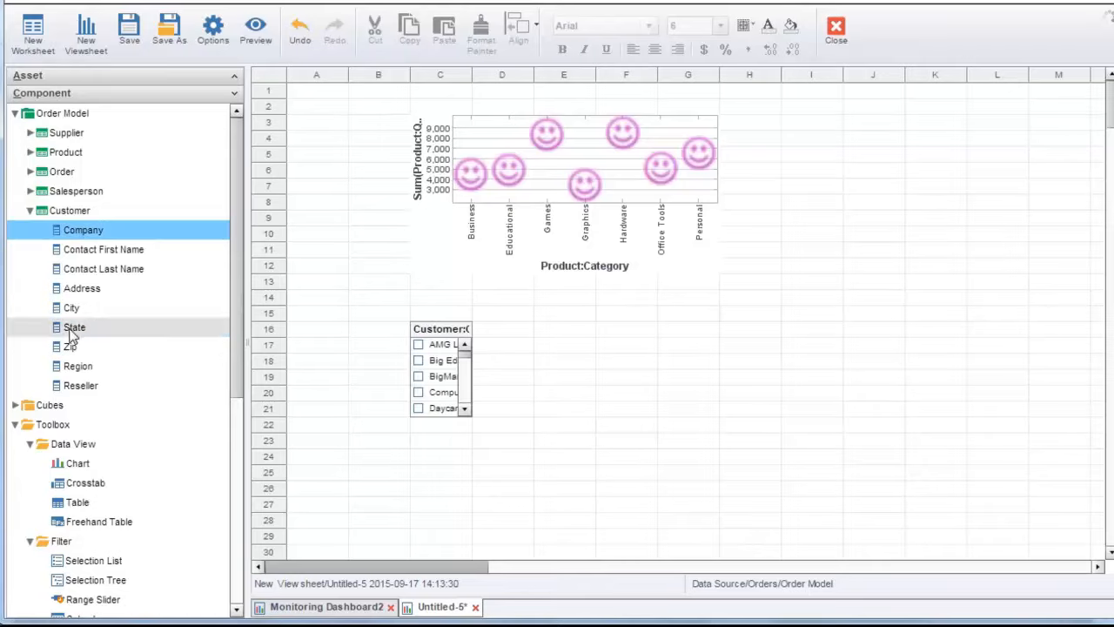
left_click_drag(78, 327, 561, 335)
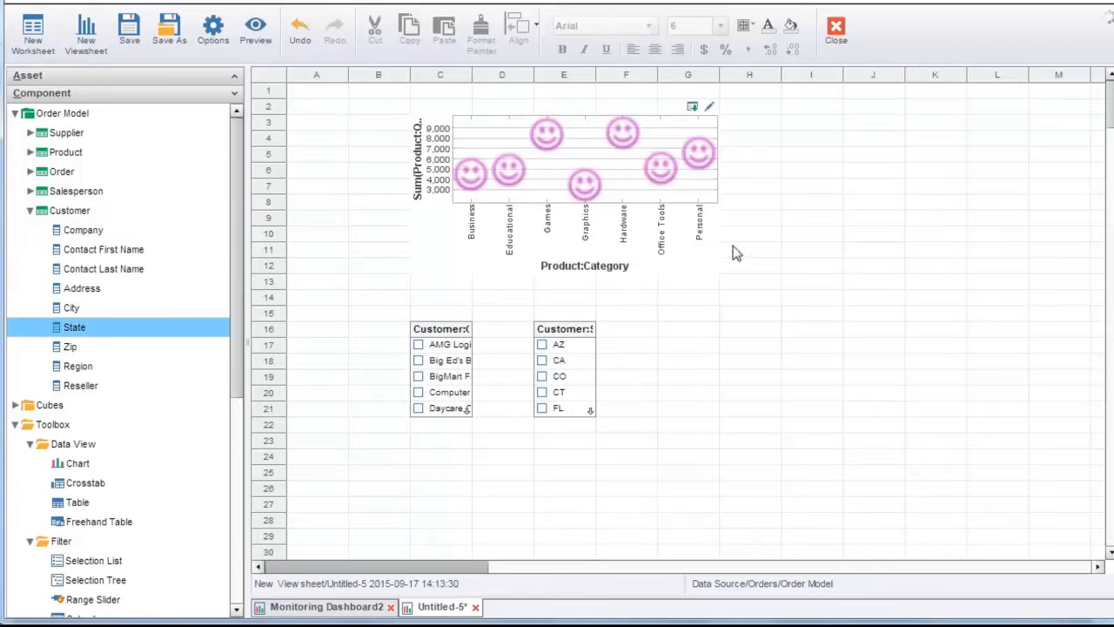
left_click(696, 283)
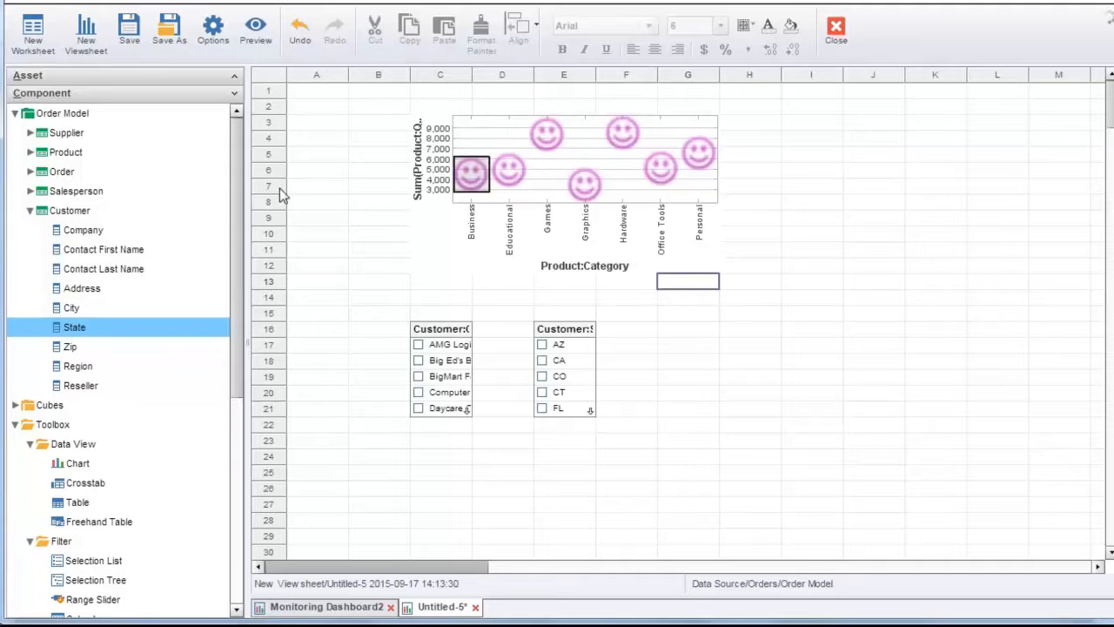
Step: Create a landscape device layout for the iPhone 6 with a font scale of 1 in the viewsheet options
left_click(212, 28)
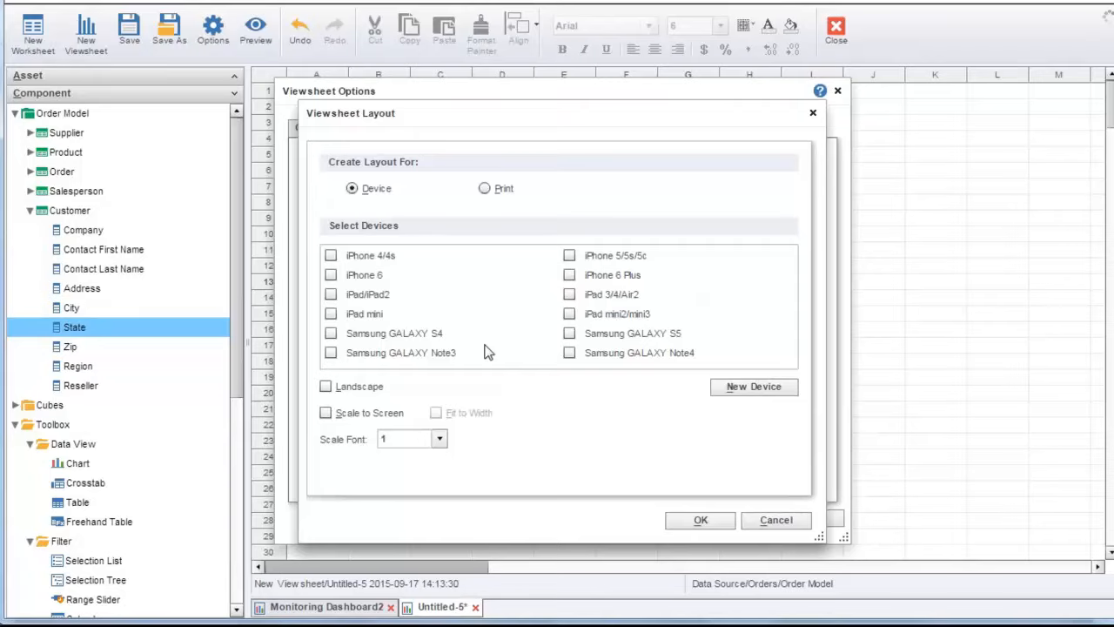
left_click(331, 275)
left_click(326, 387)
left_click(326, 388)
left_click(440, 439)
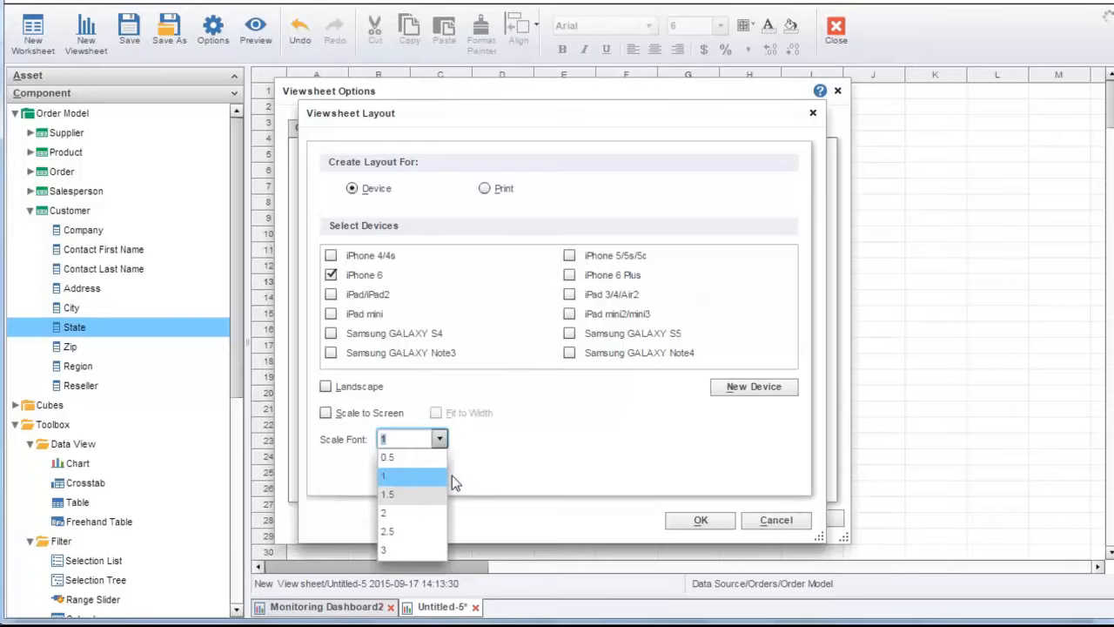
left_click(353, 392)
left_click(352, 388)
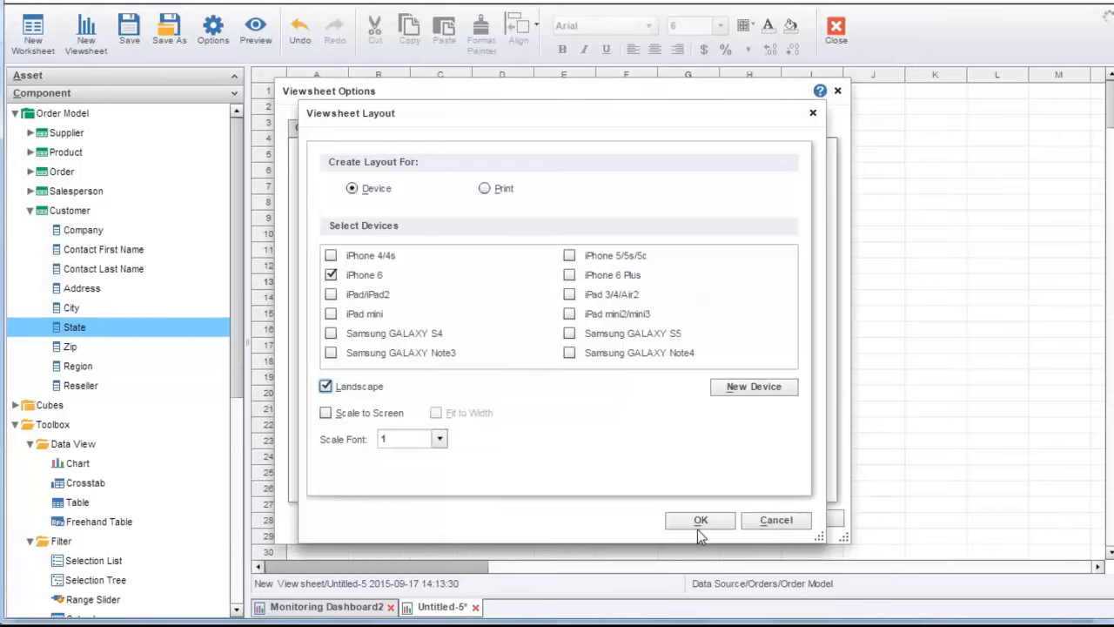
left_click(698, 522)
left_click(672, 522)
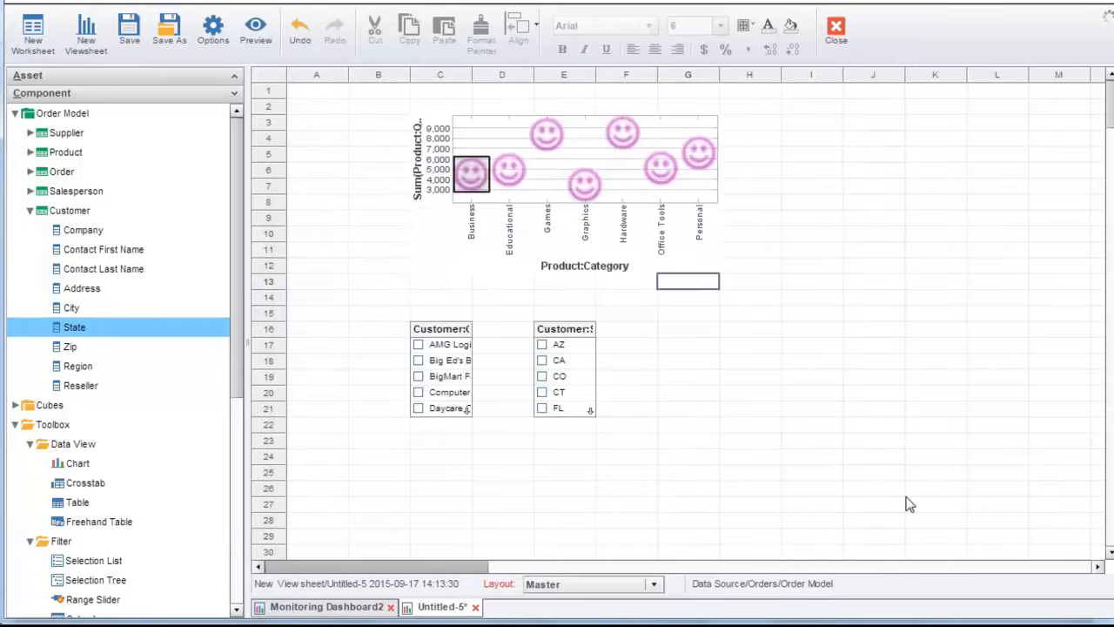
Step: Switch to the iPhone 6 layout and place Chart1 near the middle with SelectionList1 and SelectionList2 stacked to its right
left_click(618, 588)
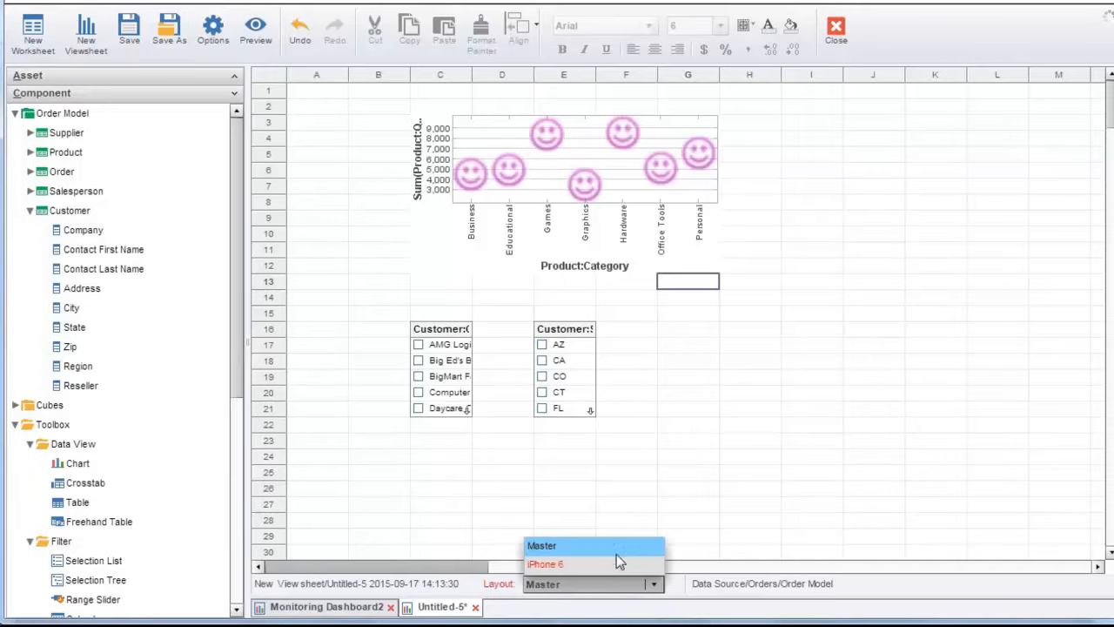
left_click(612, 565)
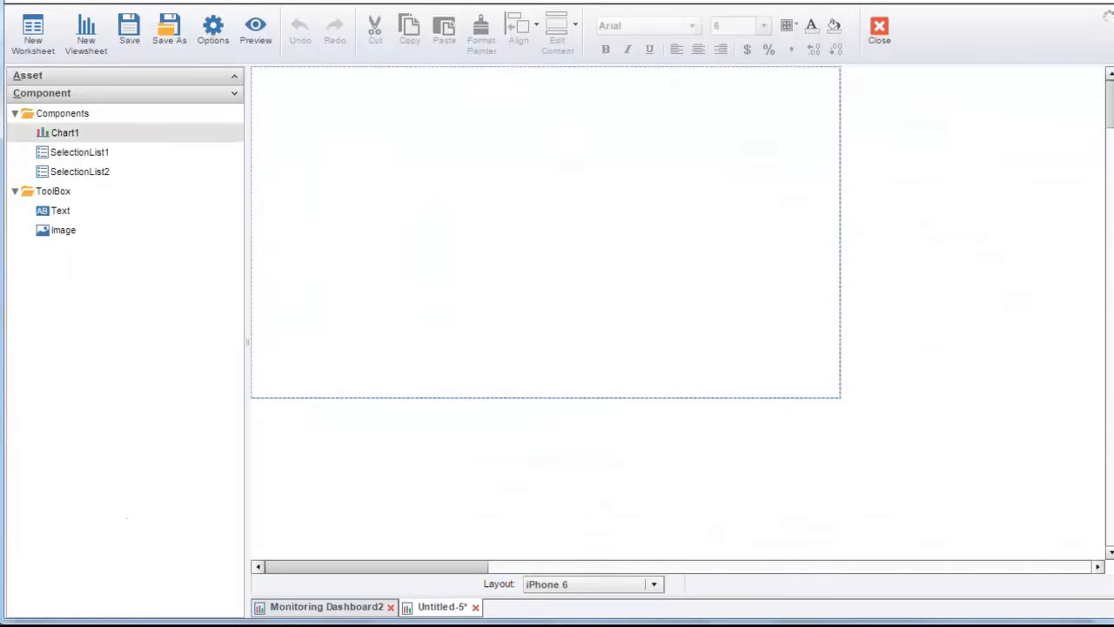
left_click_drag(66, 141, 369, 142)
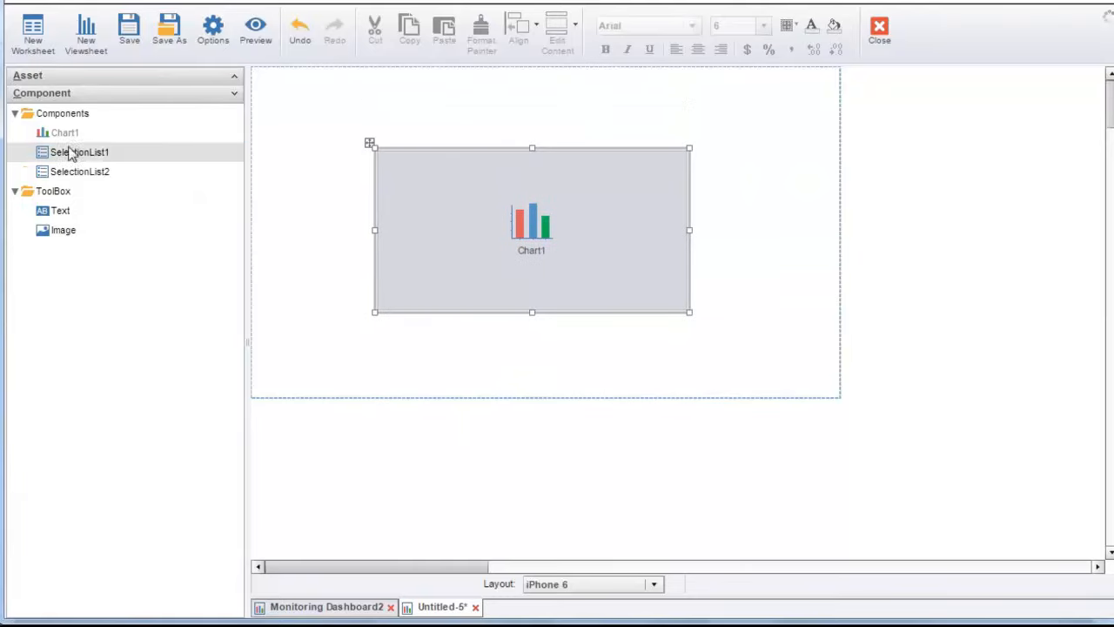
left_click_drag(74, 153, 760, 97)
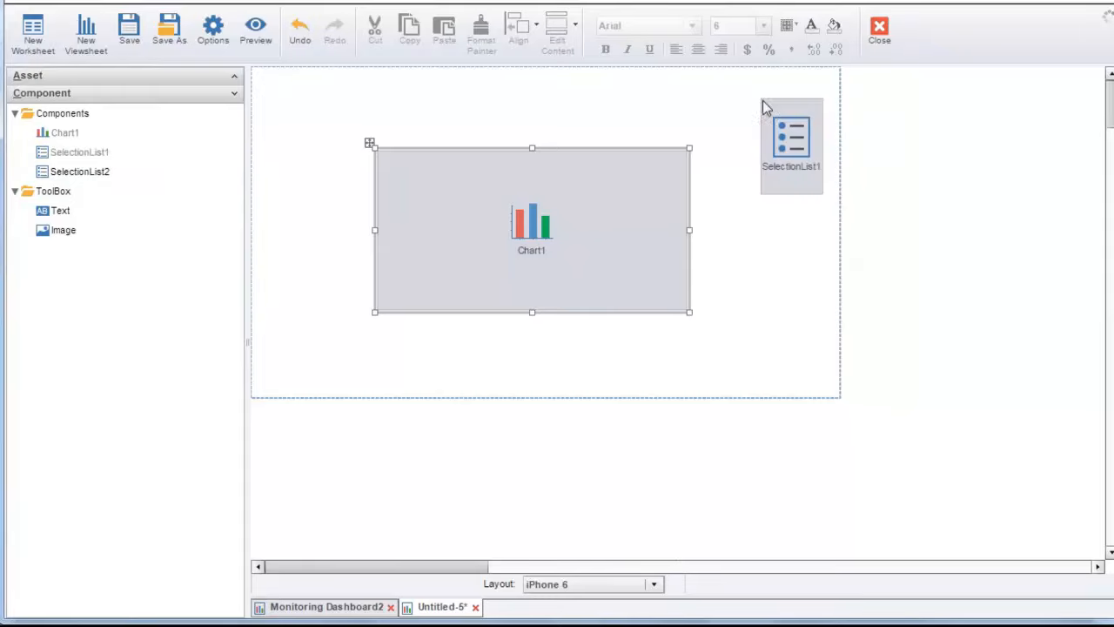
left_click_drag(74, 172, 756, 219)
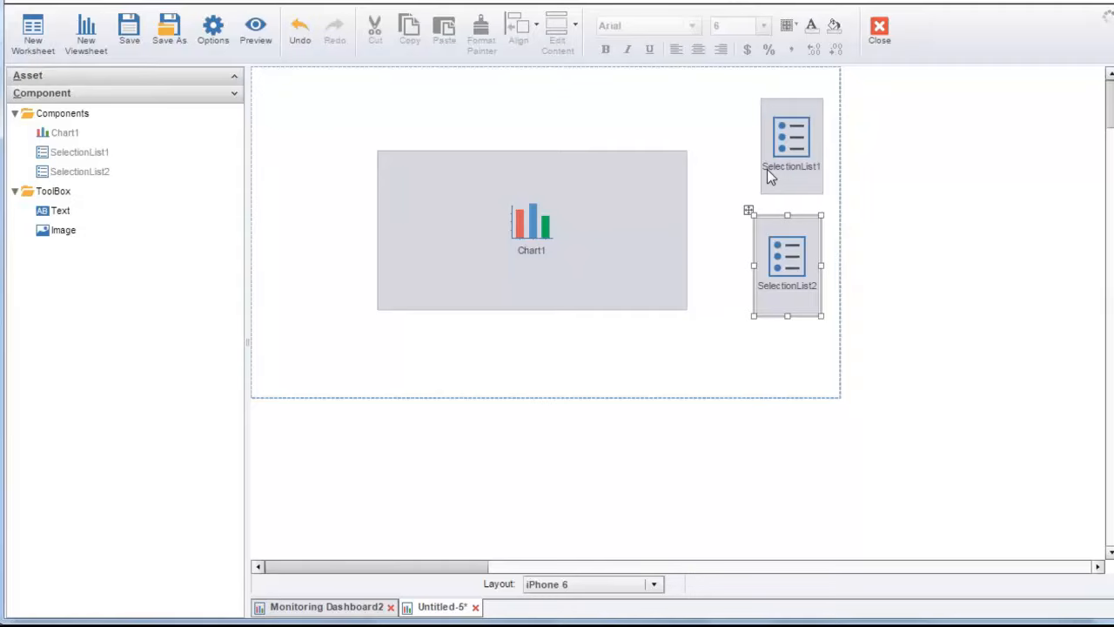
Step: Widen SelectionList2 and SelectionList1 toward Chart1 in the iPhone 6 layout so that both lists have matching widths and aligned edges
left_click_drag(752, 281, 721, 282)
left_click(788, 144)
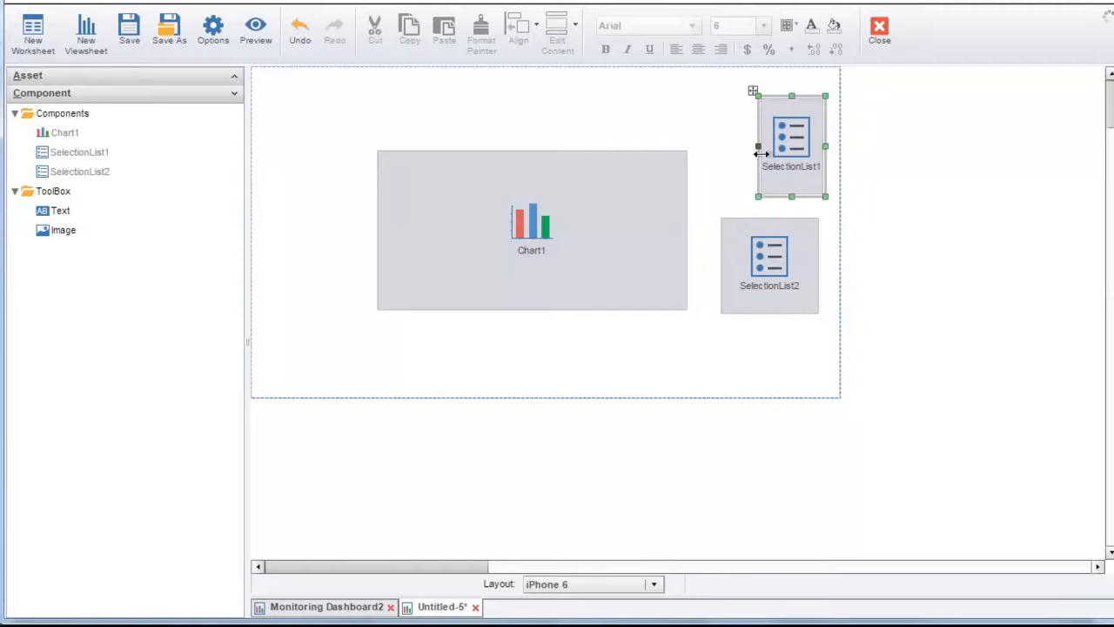
left_click_drag(758, 146, 717, 170)
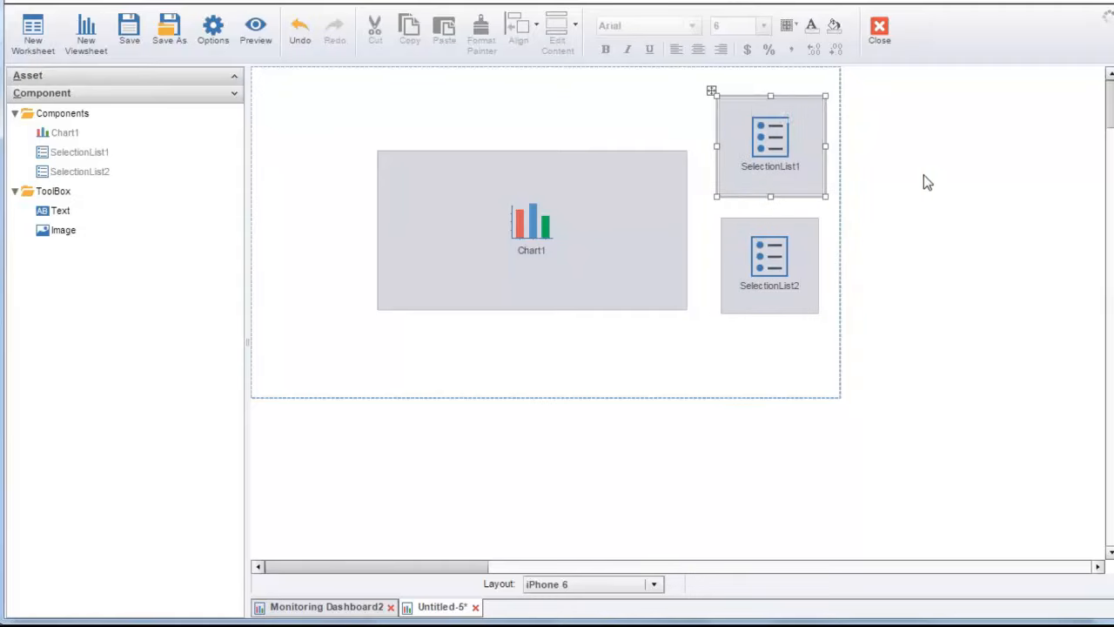
left_click_drag(829, 184, 820, 179)
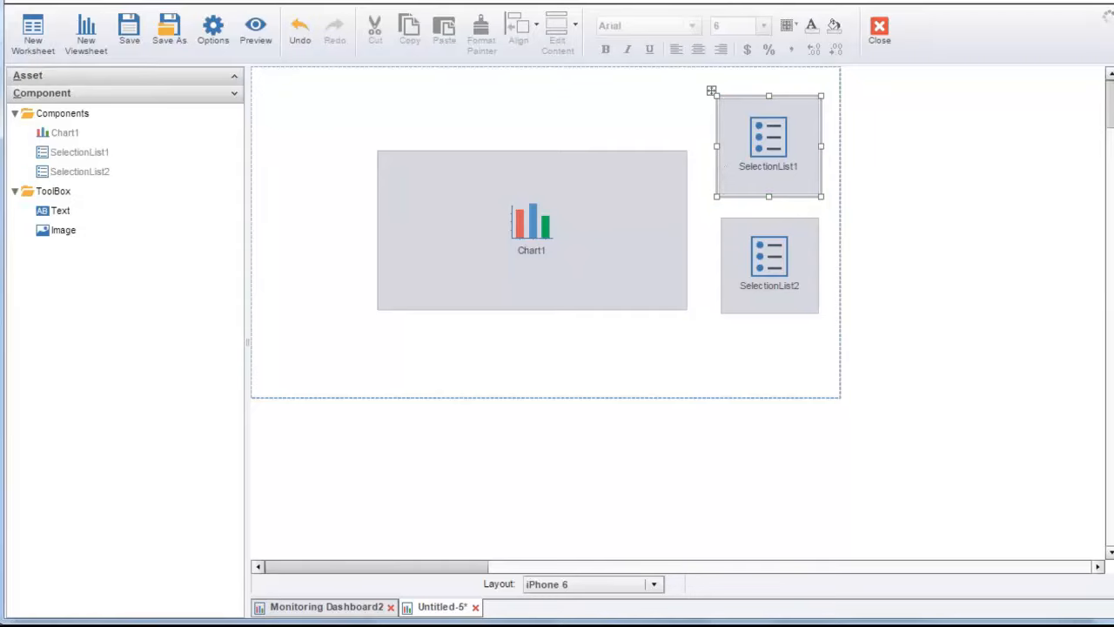
left_click_drag(715, 169, 719, 170)
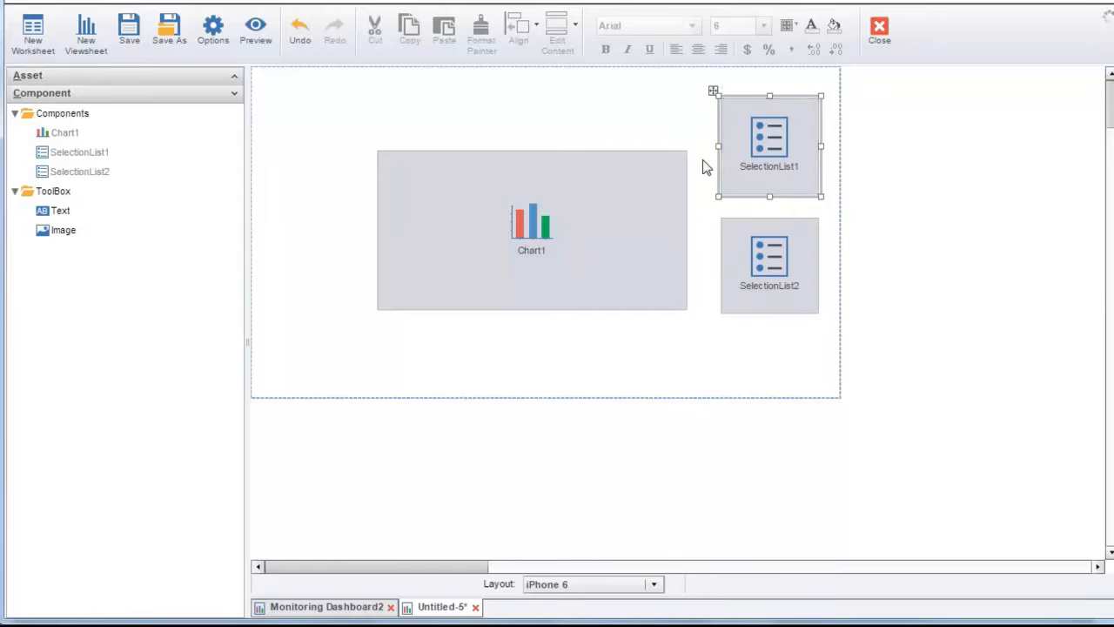
left_click(702, 165)
left_click(655, 183)
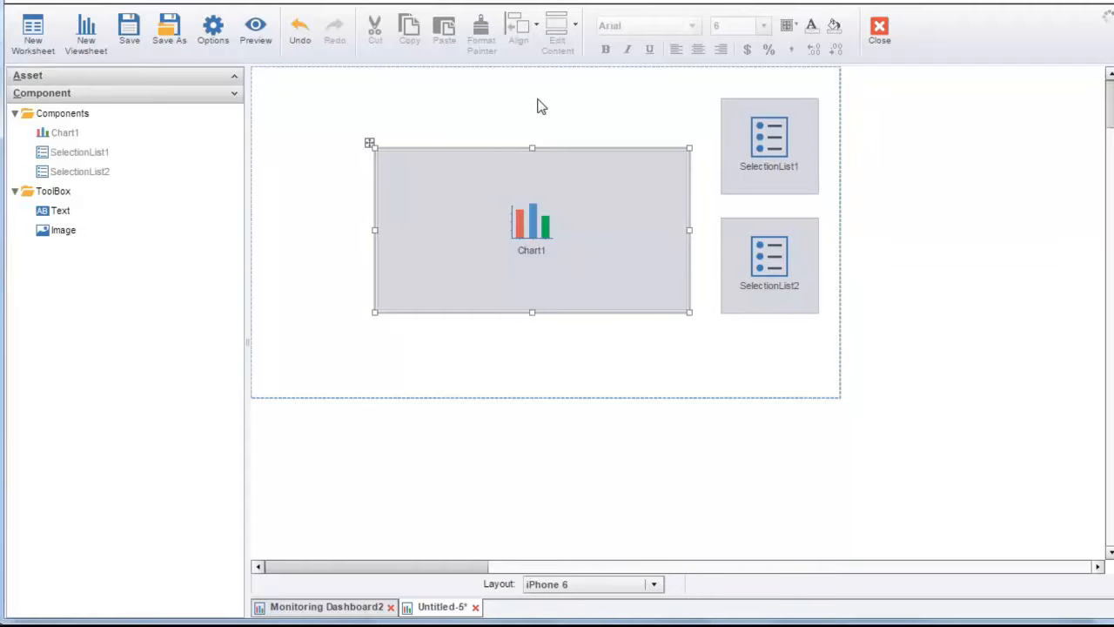
left_click(352, 105)
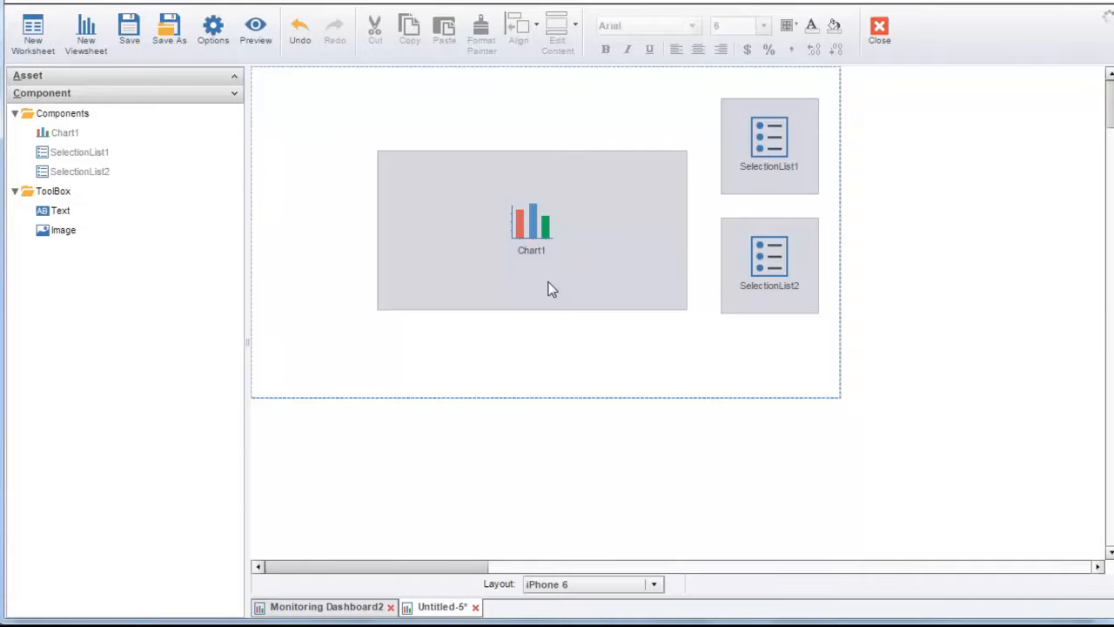
Step: Create a new worksheet and start a database query in it using the Orders data source
left_click(33, 44)
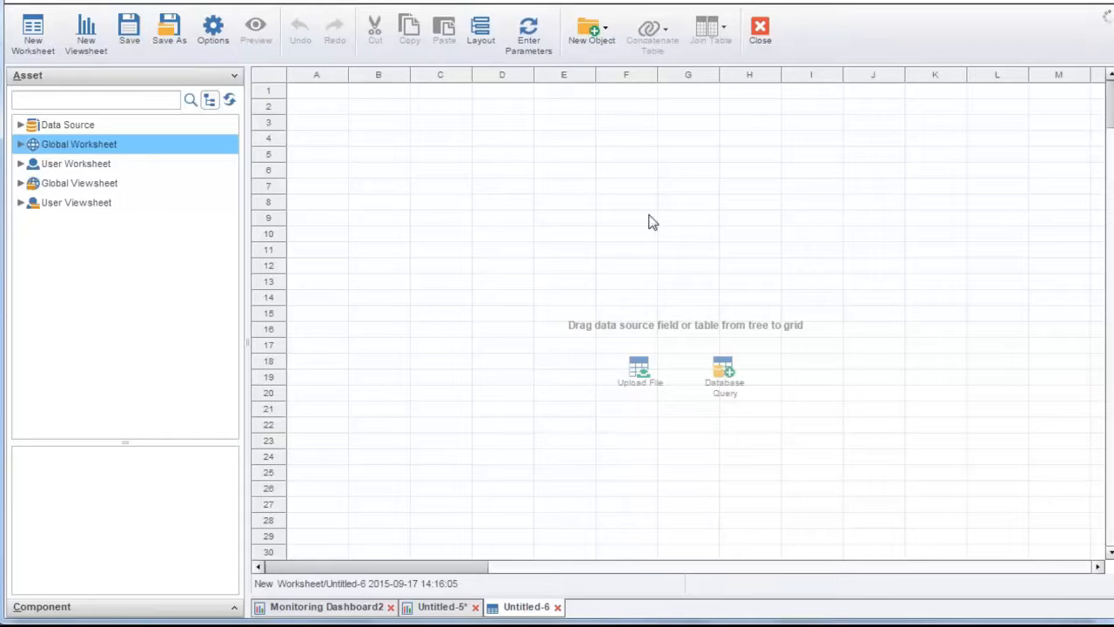
left_click(594, 37)
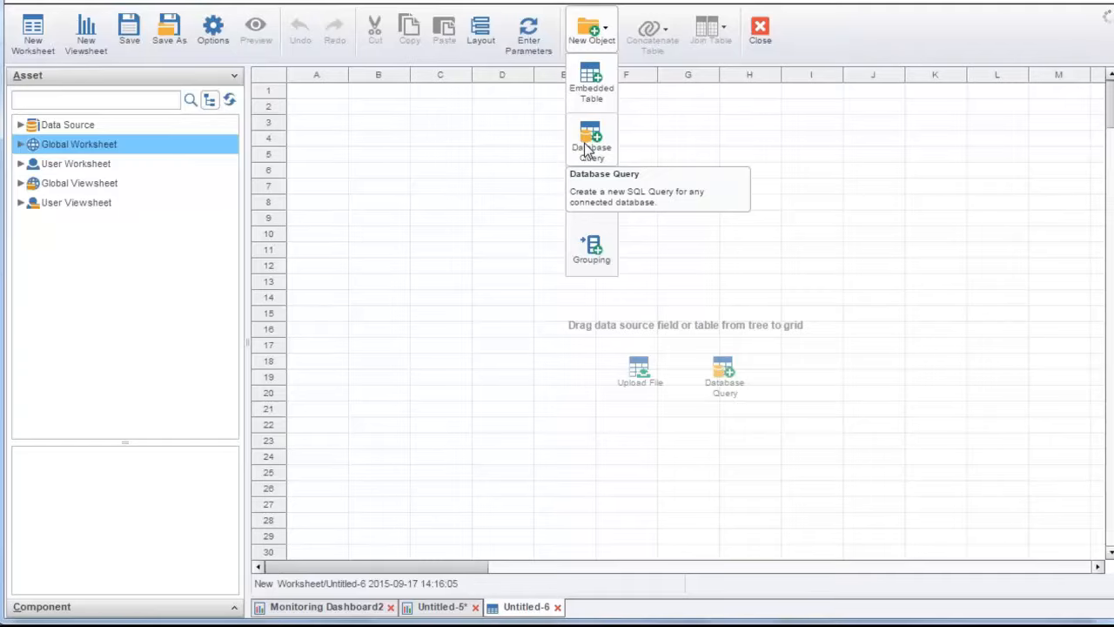
left_click(584, 145)
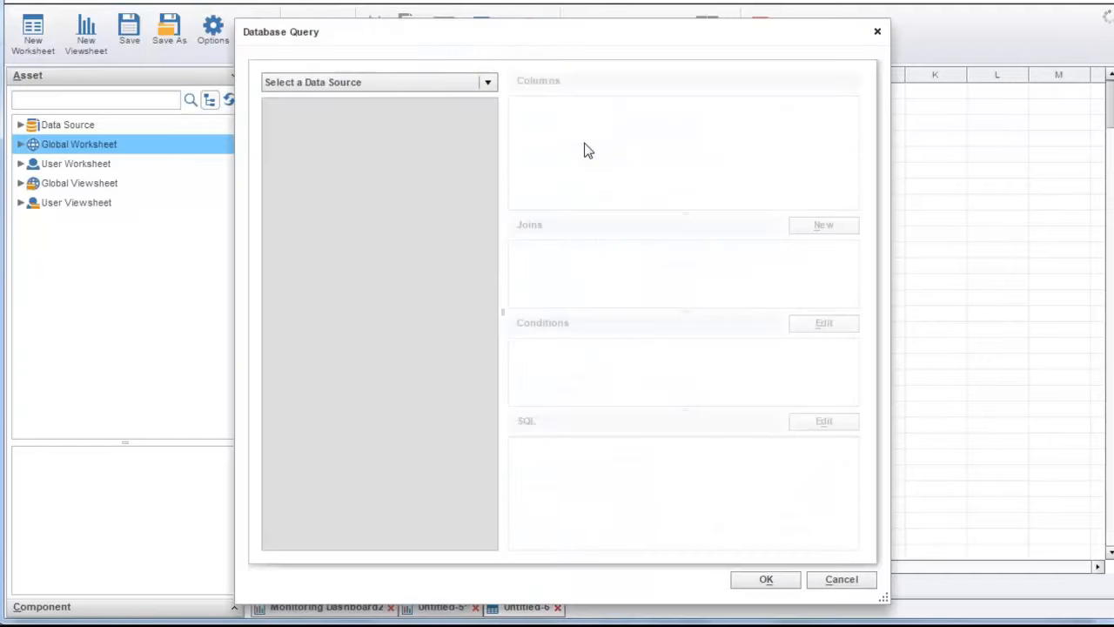
left_click(487, 82)
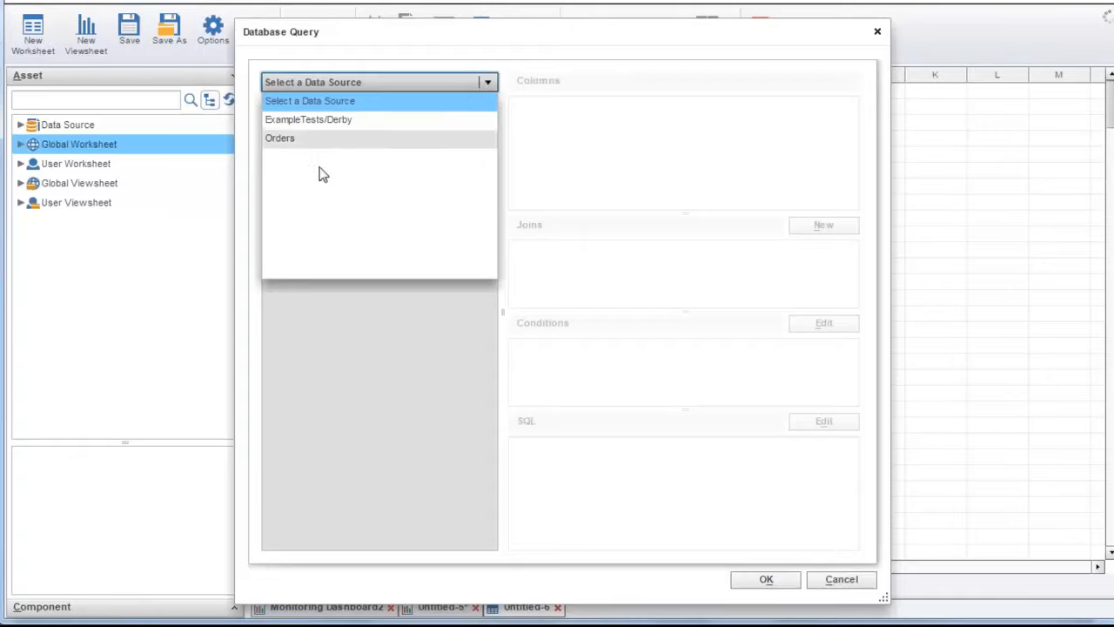
left_click(330, 141)
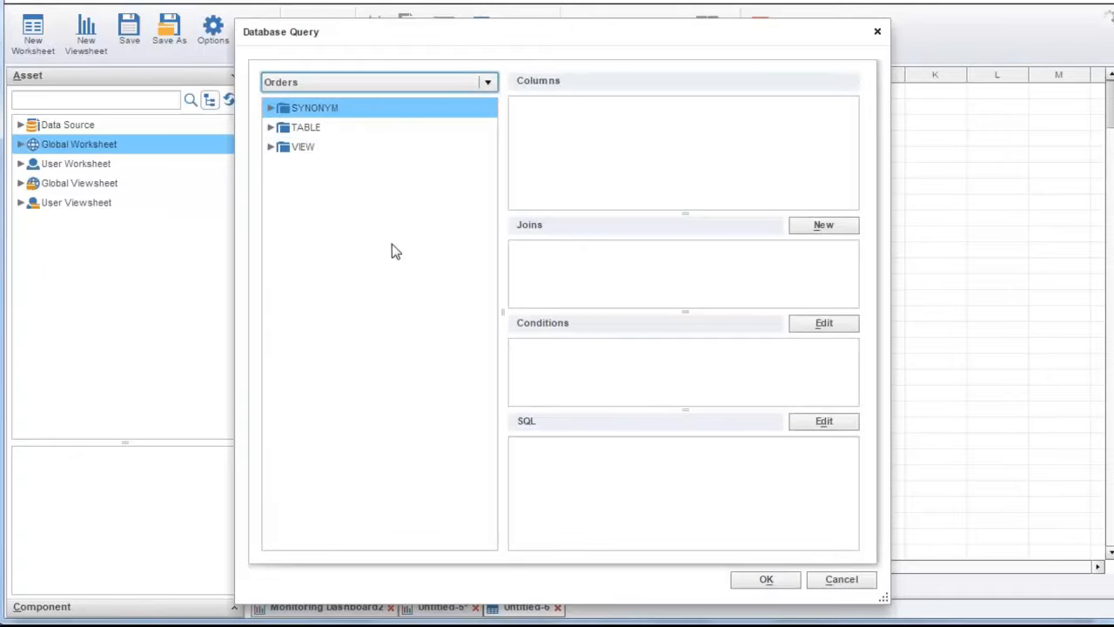
Step: Add ORDER_DATE from the SA table ORDERS and QUANTITY from ORDER_DETAILS as columns of the query
left_click(271, 128)
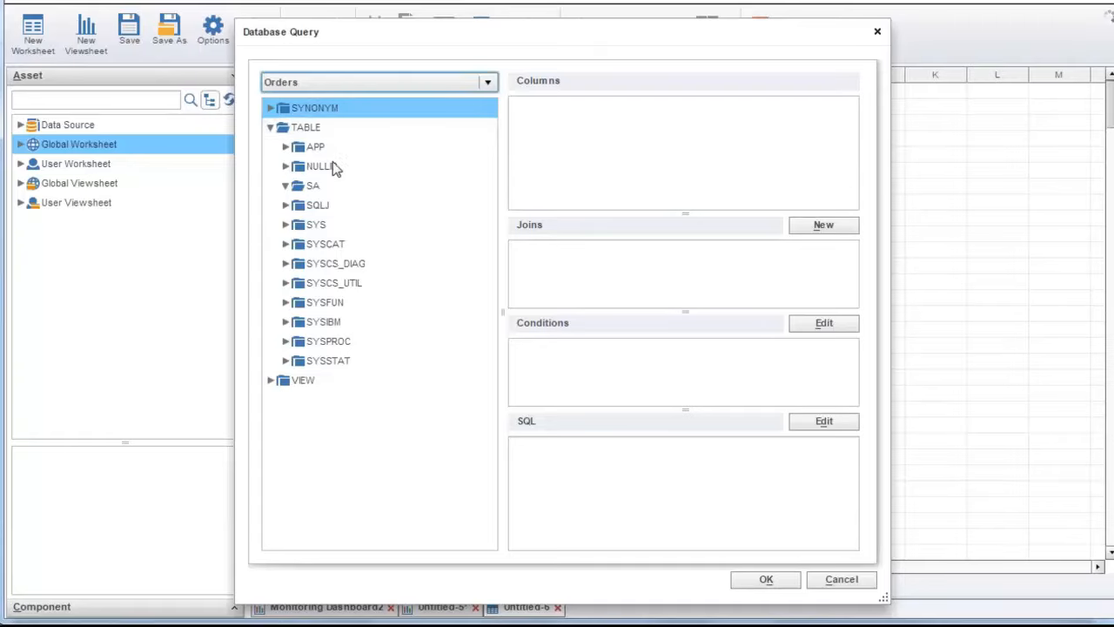
left_click(285, 185)
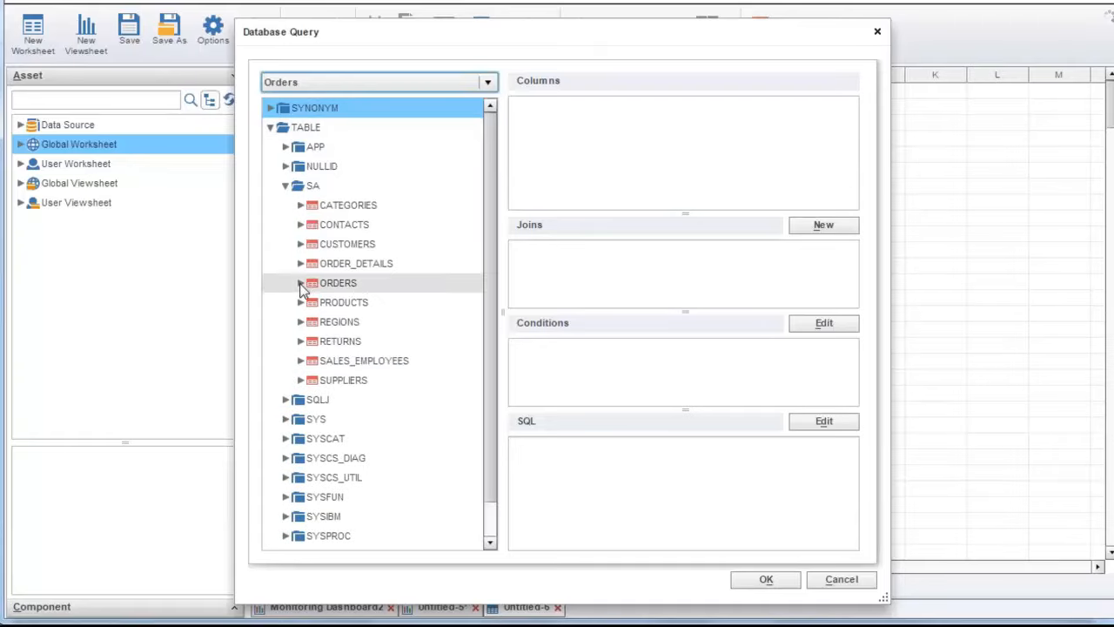
left_click(300, 283)
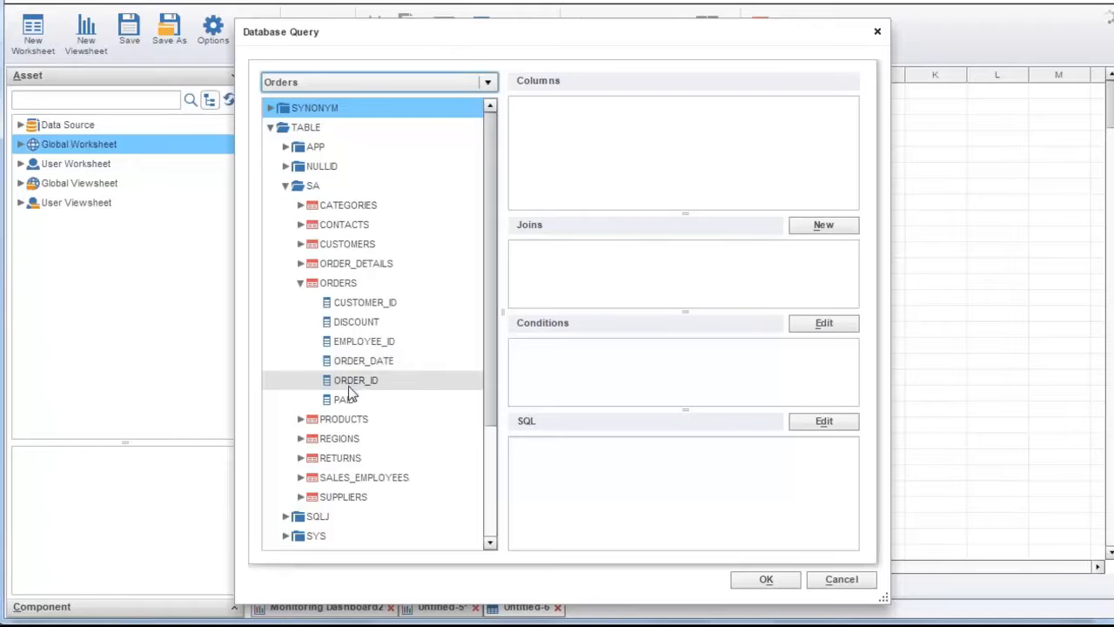
left_click(363, 360)
left_click_drag(363, 361, 624, 199)
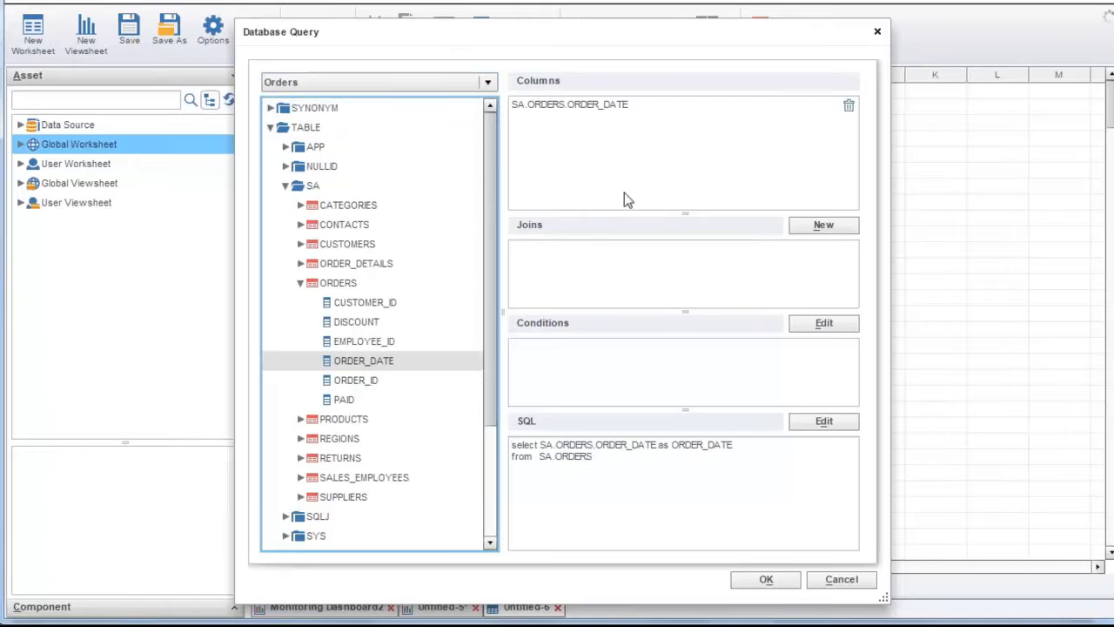
left_click(302, 265)
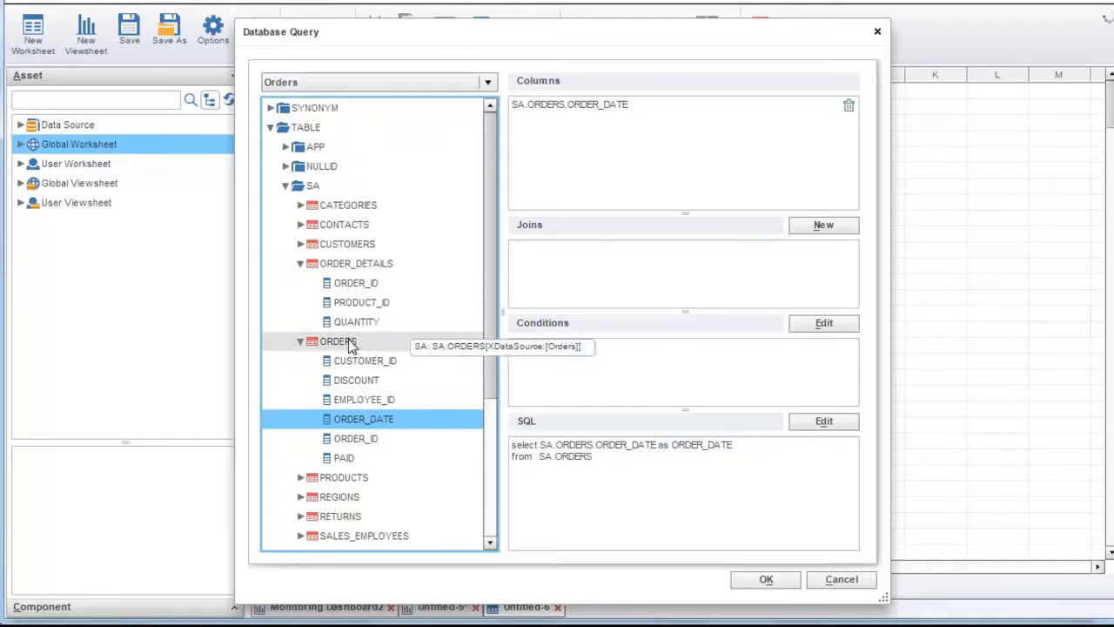
left_click_drag(359, 321, 641, 170)
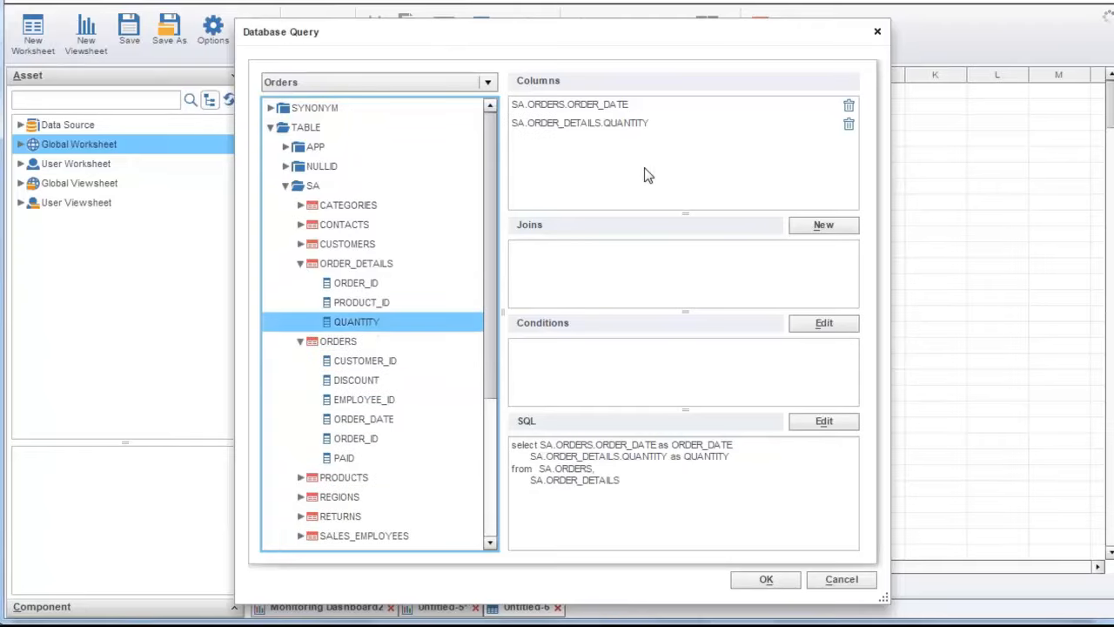
Step: Add a join to the query with the condition SA.ORDERS.ORDER_ID = SA.ORDERS.ORDER_ID
left_click(802, 230)
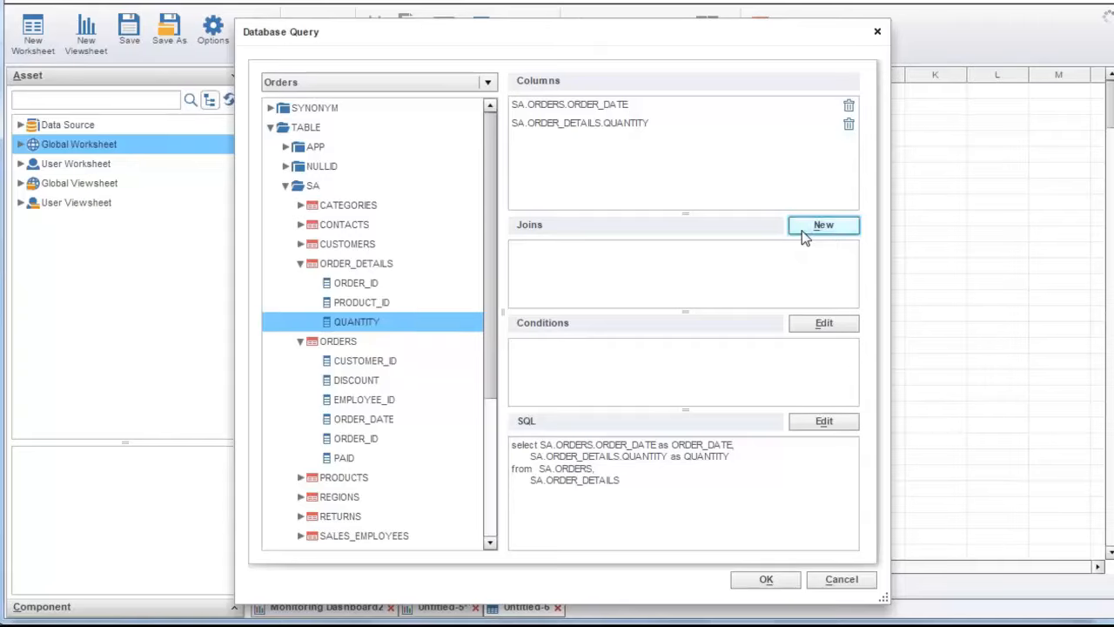
left_click(498, 339)
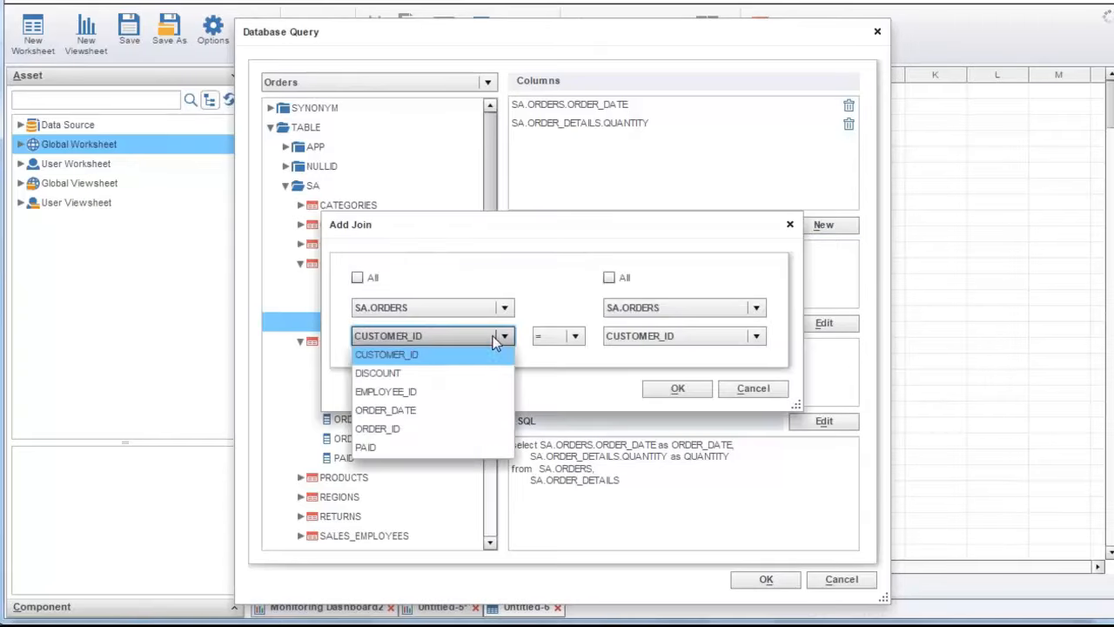
left_click(465, 428)
left_click(692, 340)
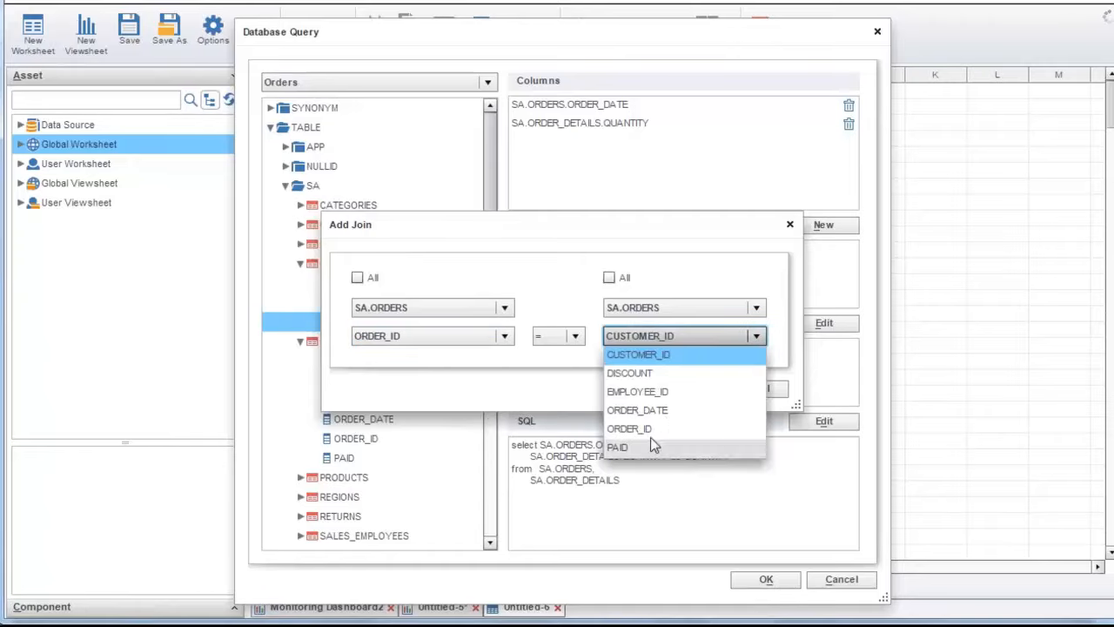
left_click(630, 429)
left_click(691, 388)
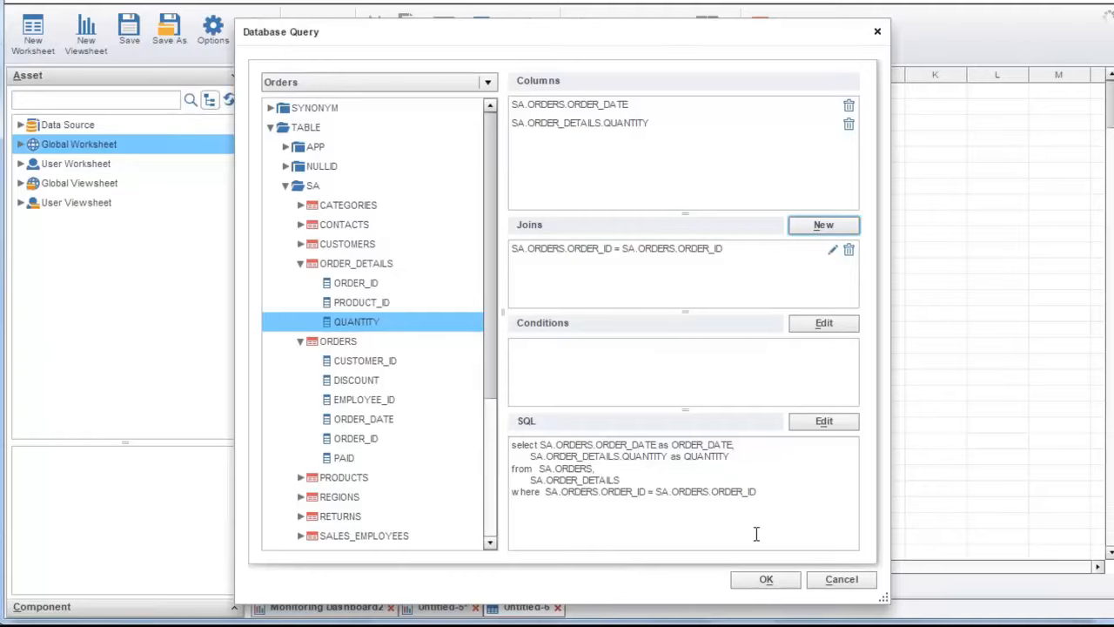
Step: Check the where clause in the query's generated SQL and accept the query into the worksheet
left_click(762, 488)
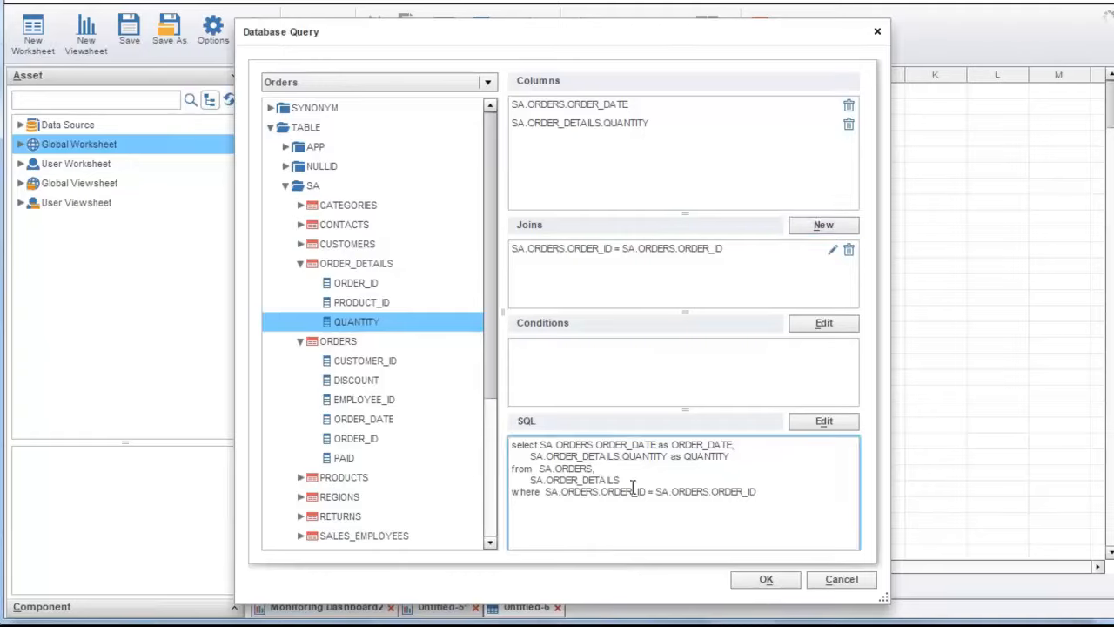
left_click_drag(512, 491, 771, 488)
left_click(770, 489)
left_click(744, 580)
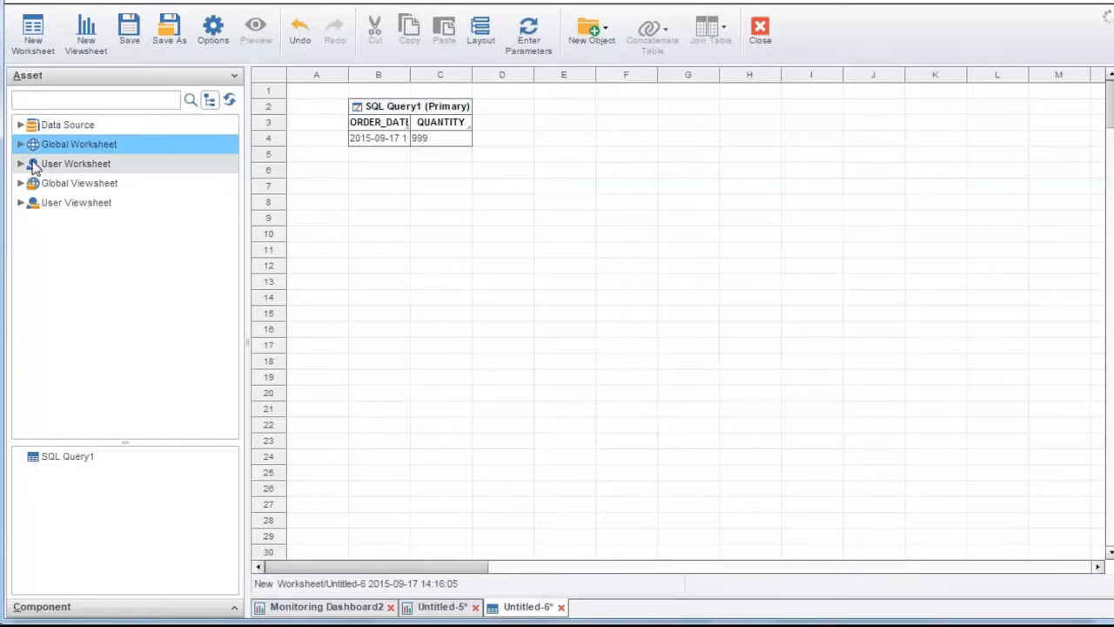
Step: Add the All Sales query from the Orders data source's Sample Queries to the worksheet at cell B7, below the SQL query table
left_click(20, 125)
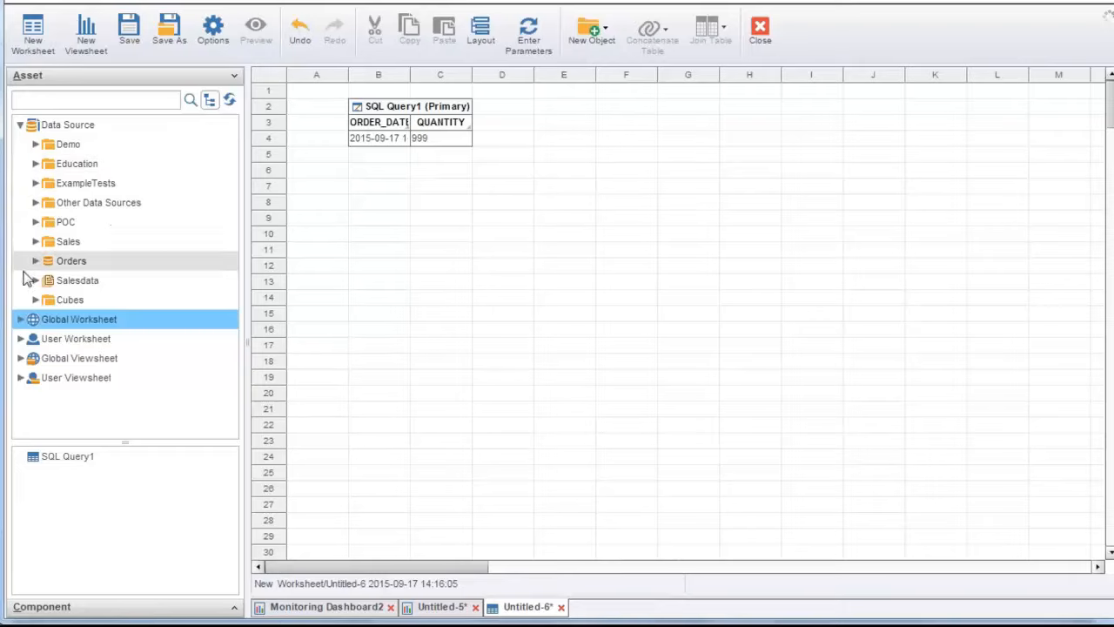
left_click(35, 260)
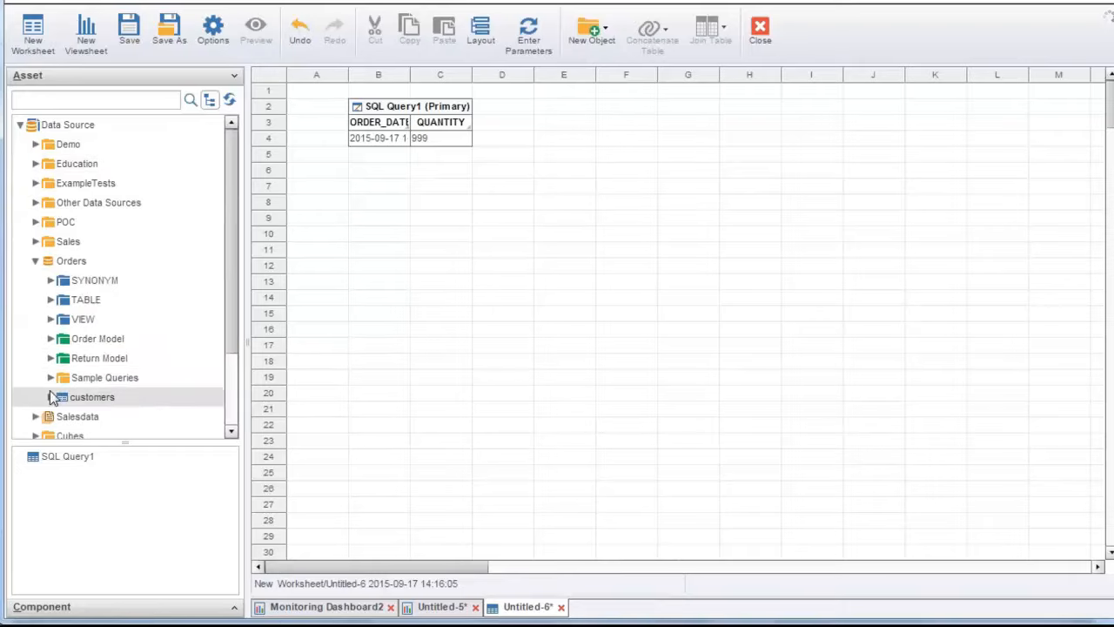
left_click(156, 375)
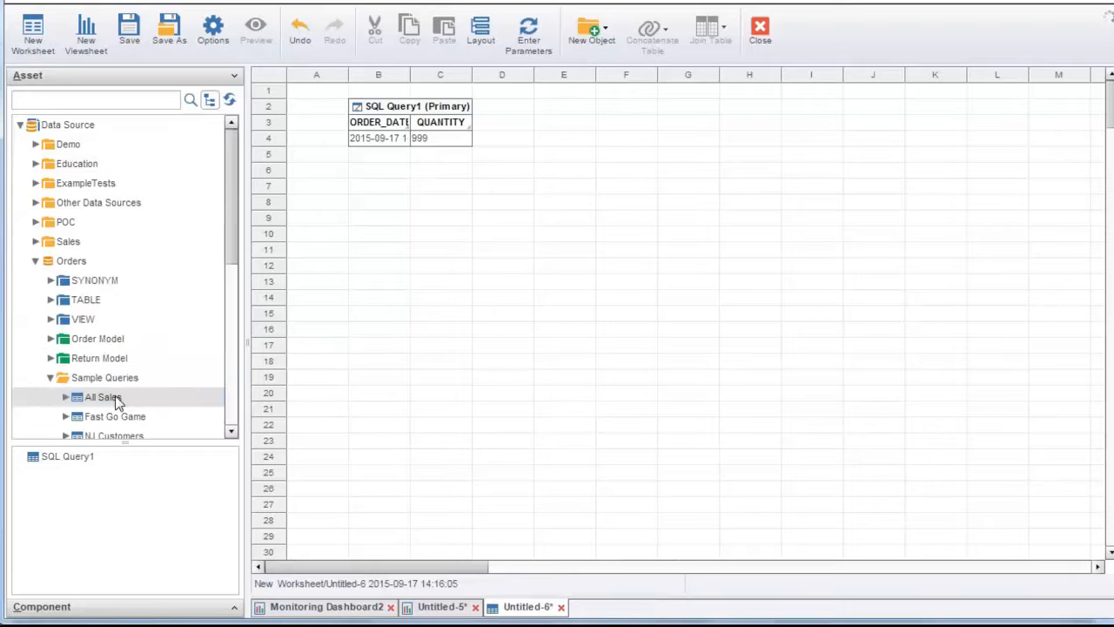
left_click_drag(103, 396, 388, 202)
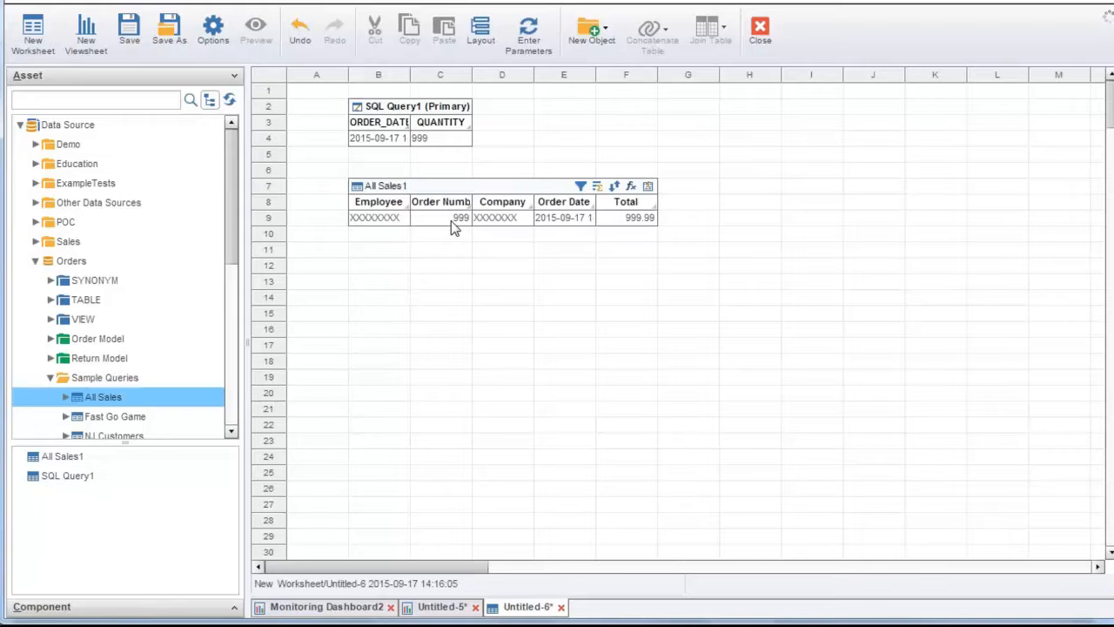
left_click_drag(371, 135, 598, 218)
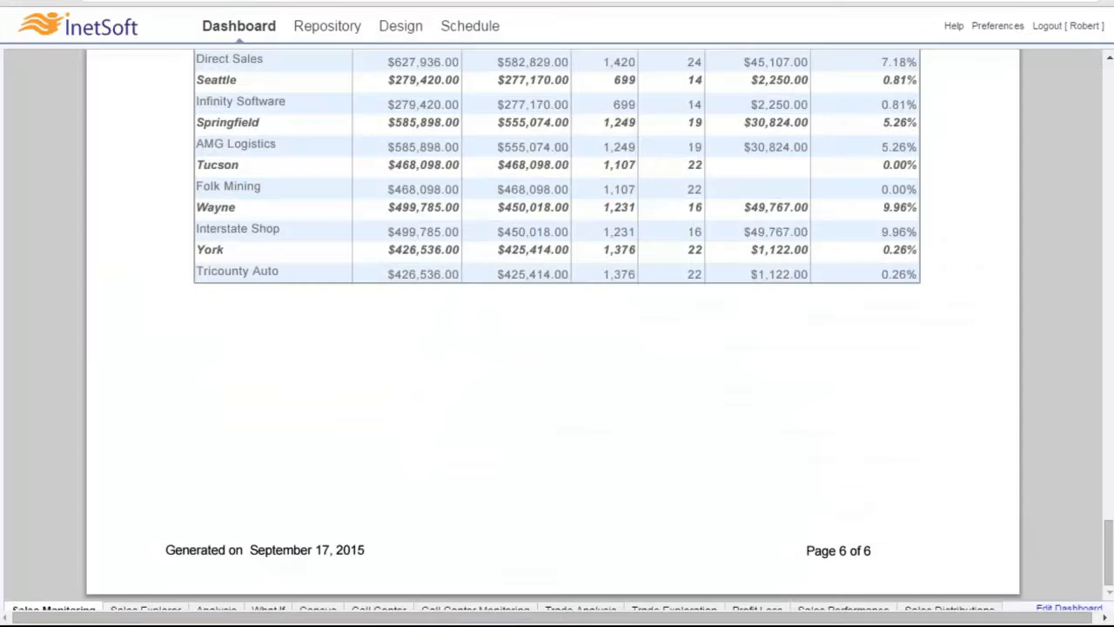
Step: Create a new scheduled task in the portal and enable Save to Server for its report action
left_click(458, 24)
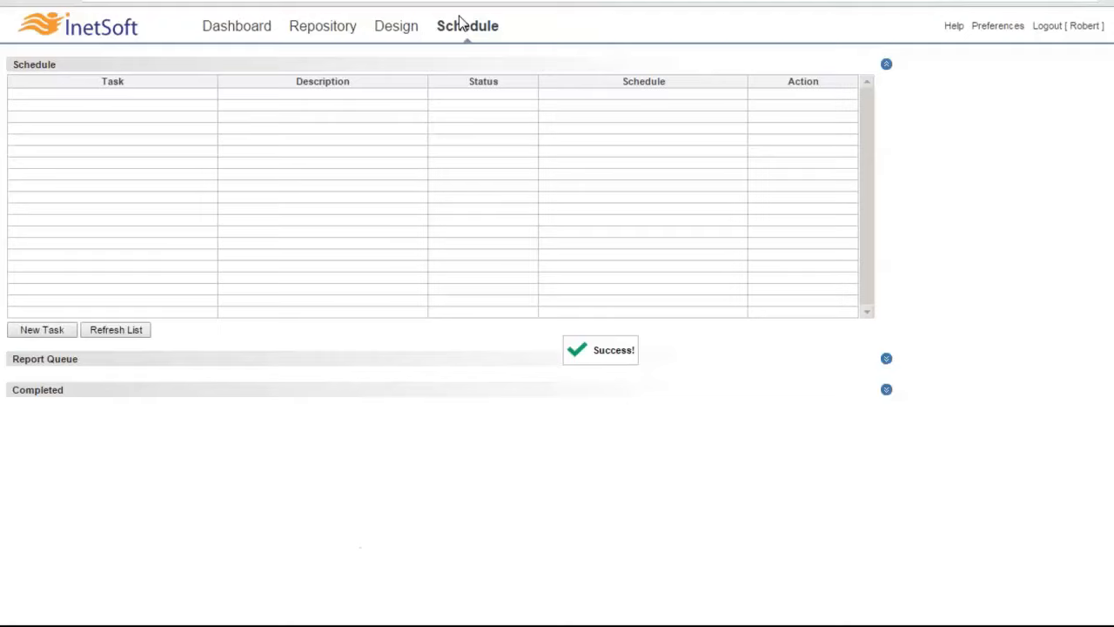
left_click(54, 331)
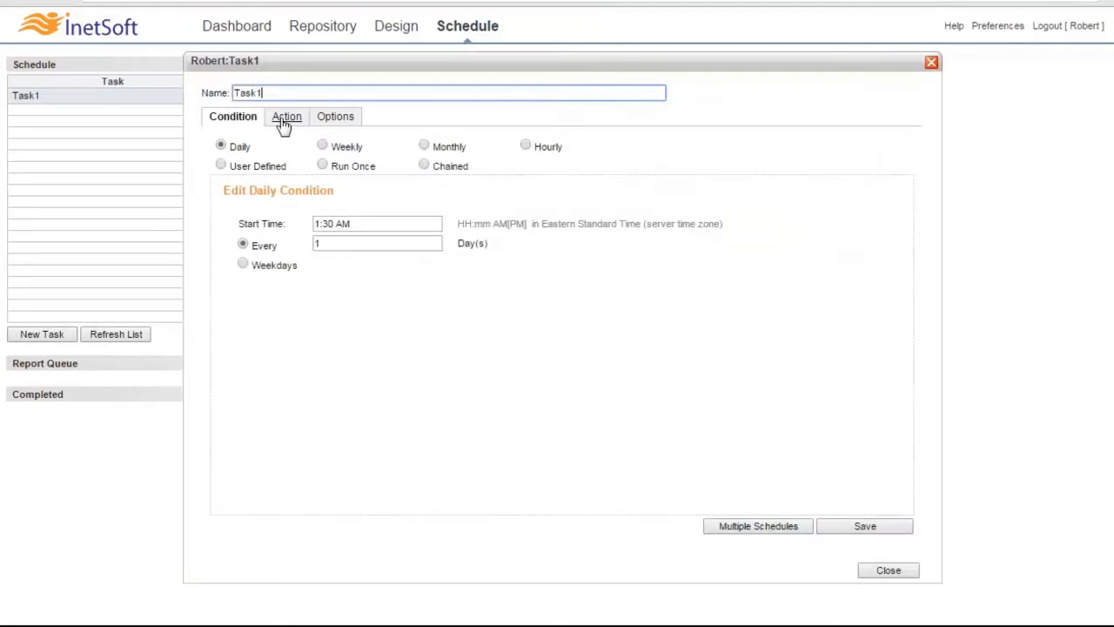
left_click(285, 118)
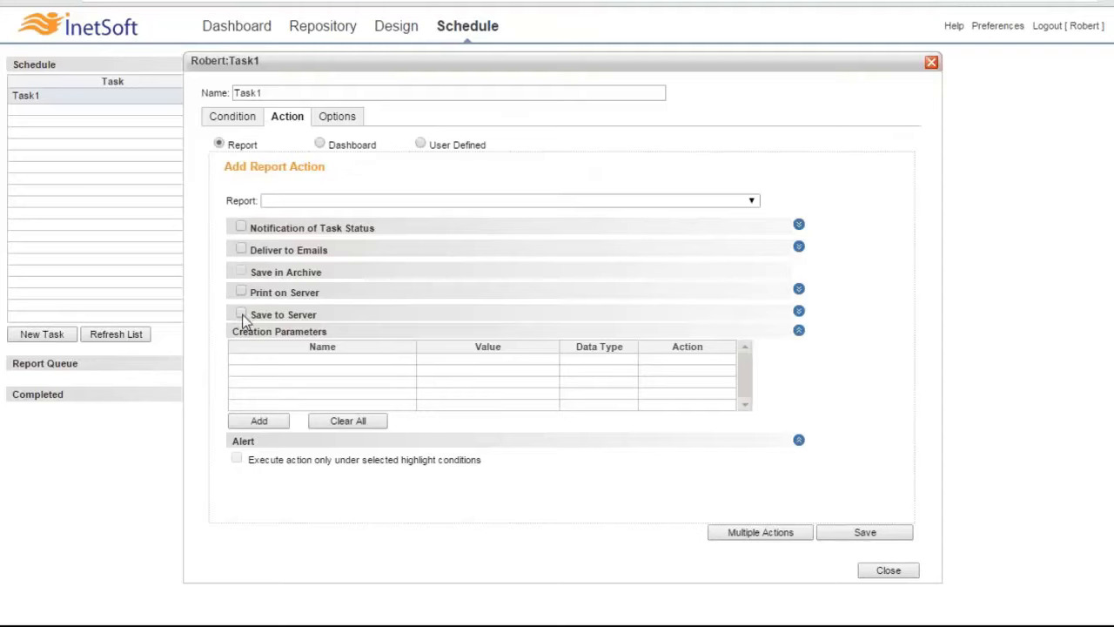
left_click(240, 313)
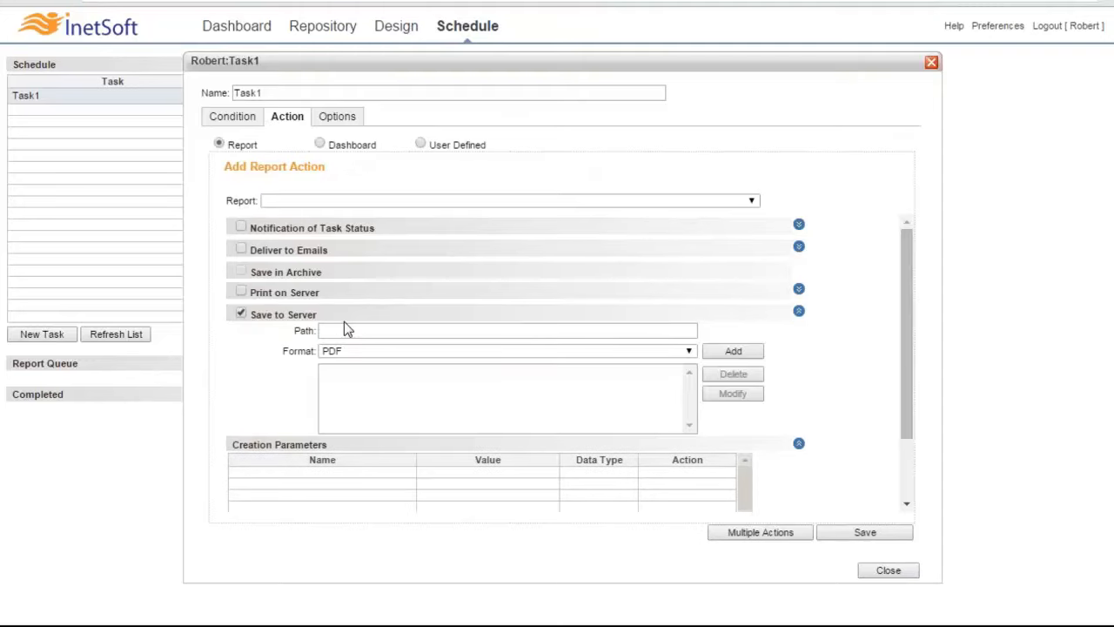